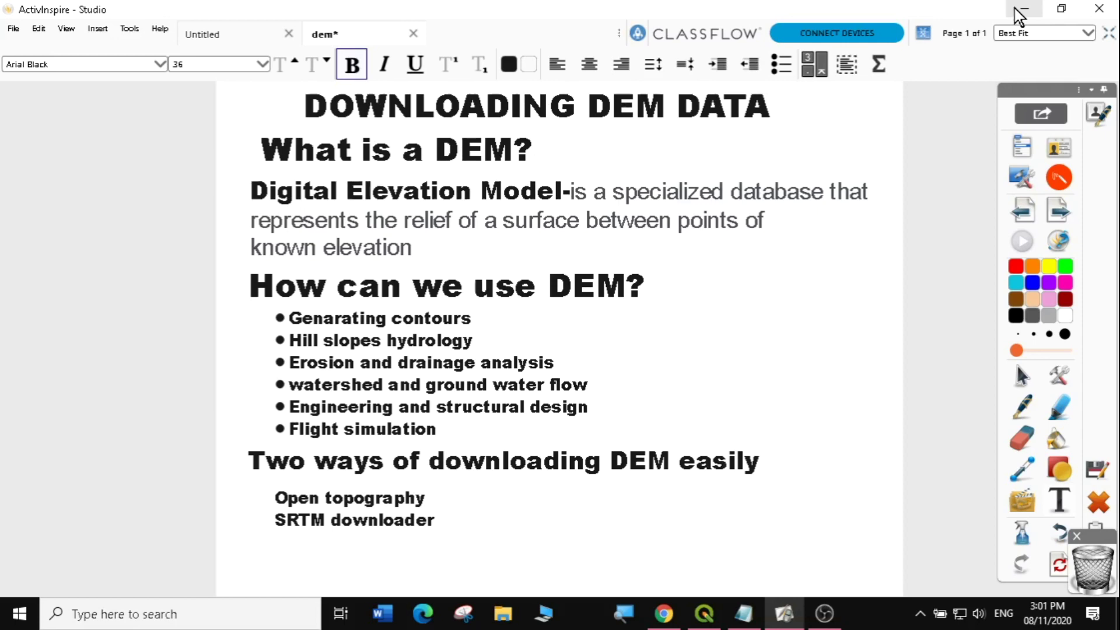
# Draw red lines under the title, 'elevation', 'Genarating contours', 'slopes', 'Flight simulation' and 'Open topography'
pyautogui.click(1070, 479)
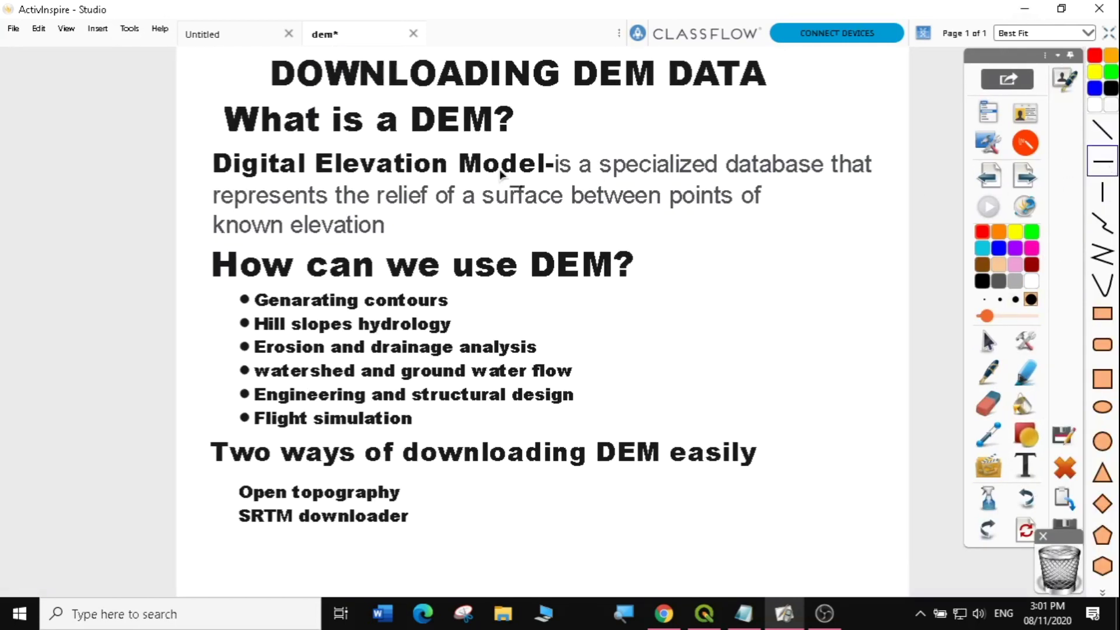
pyautogui.moveTo(264, 99)
pyautogui.mouseDown()
pyautogui.moveTo(508, 113)
pyautogui.moveTo(765, 108)
pyautogui.mouseUp()
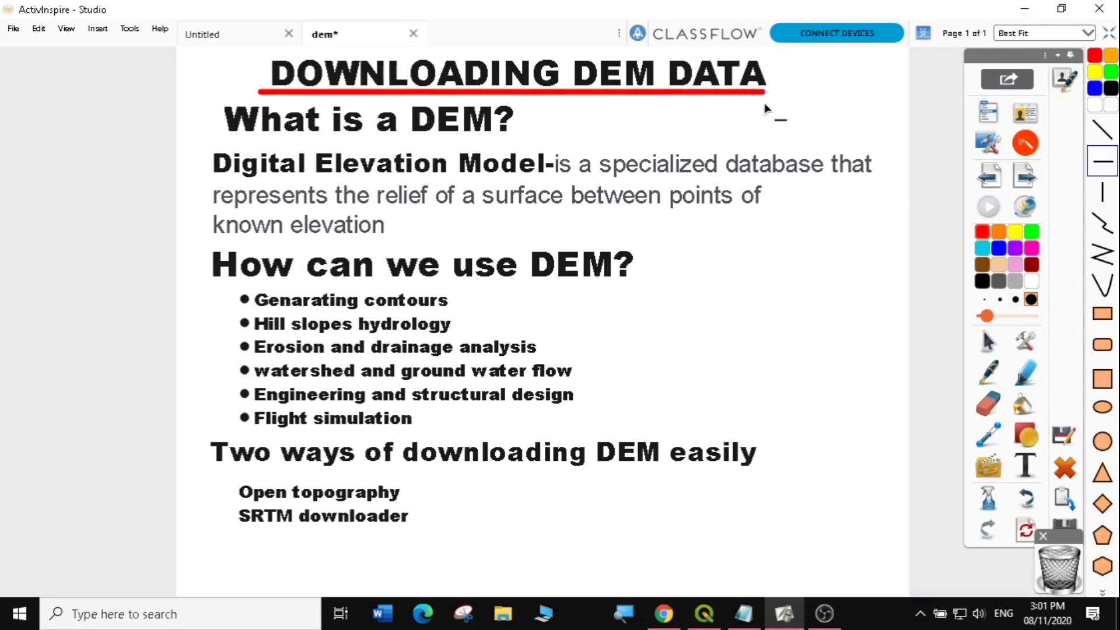
pyautogui.moveTo(413, 136); pyautogui.dragTo(496, 137)
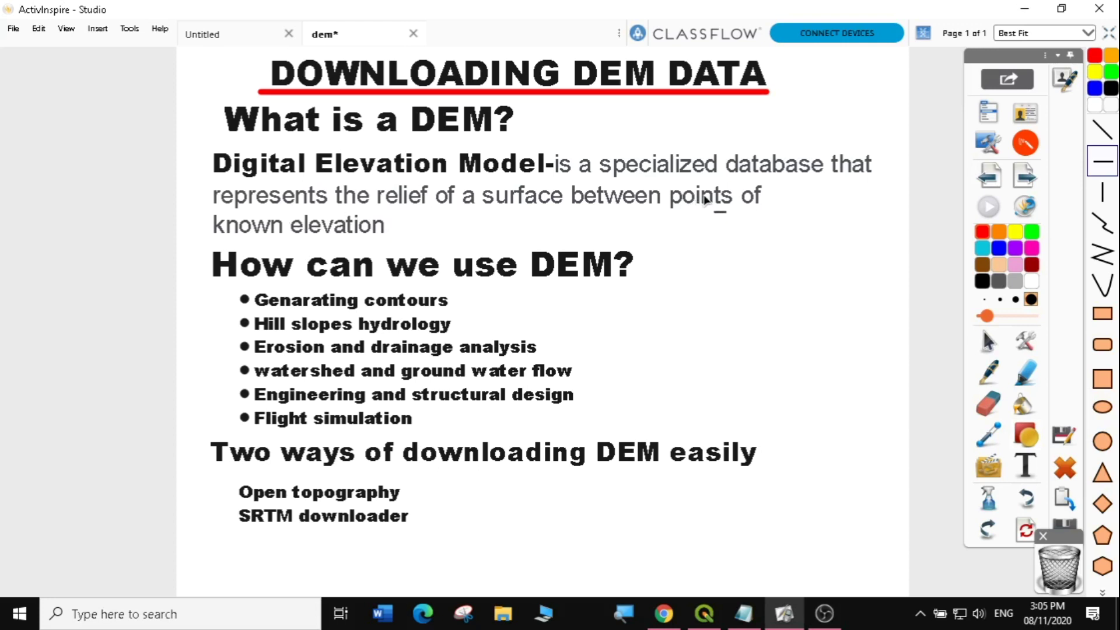
pyautogui.moveTo(281, 238); pyautogui.dragTo(404, 238)
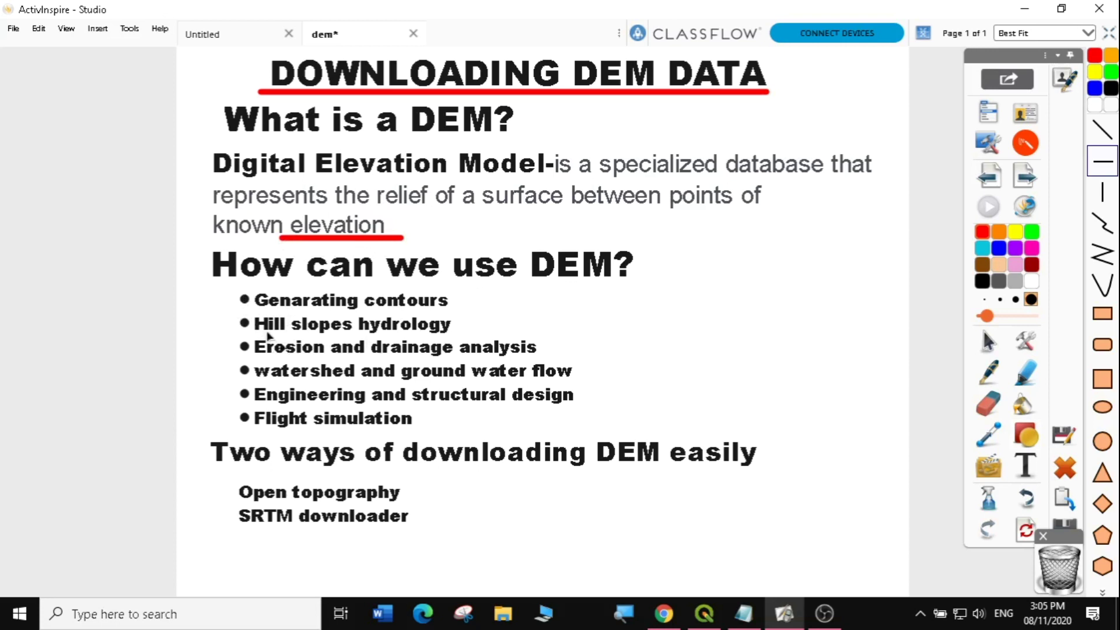
pyautogui.moveTo(272, 311); pyautogui.dragTo(474, 310)
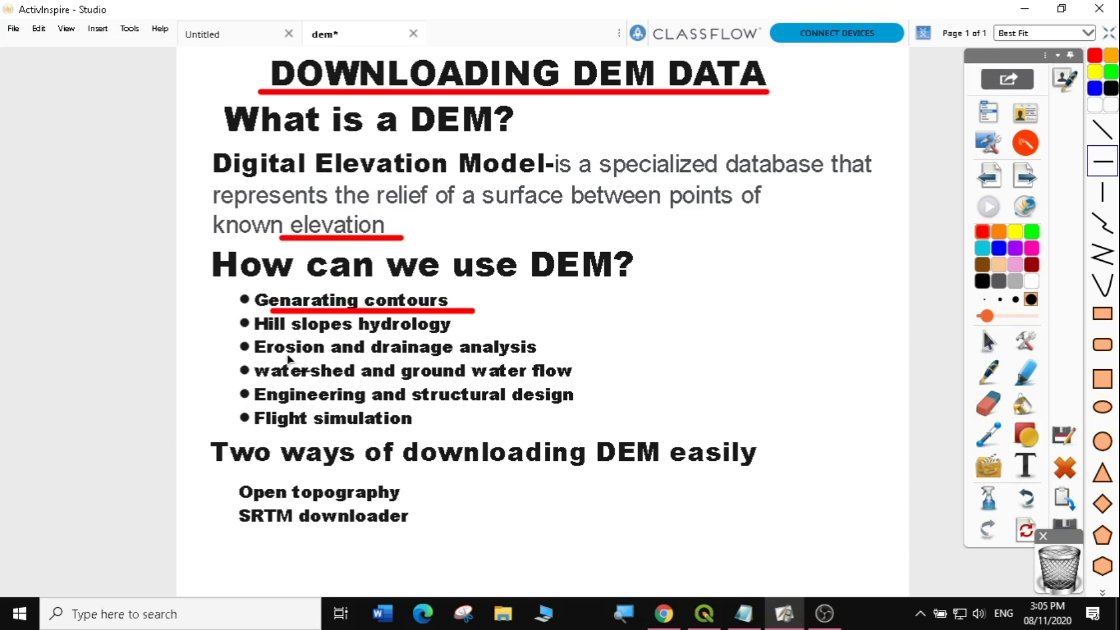
pyautogui.moveTo(285, 331); pyautogui.dragTo(350, 332)
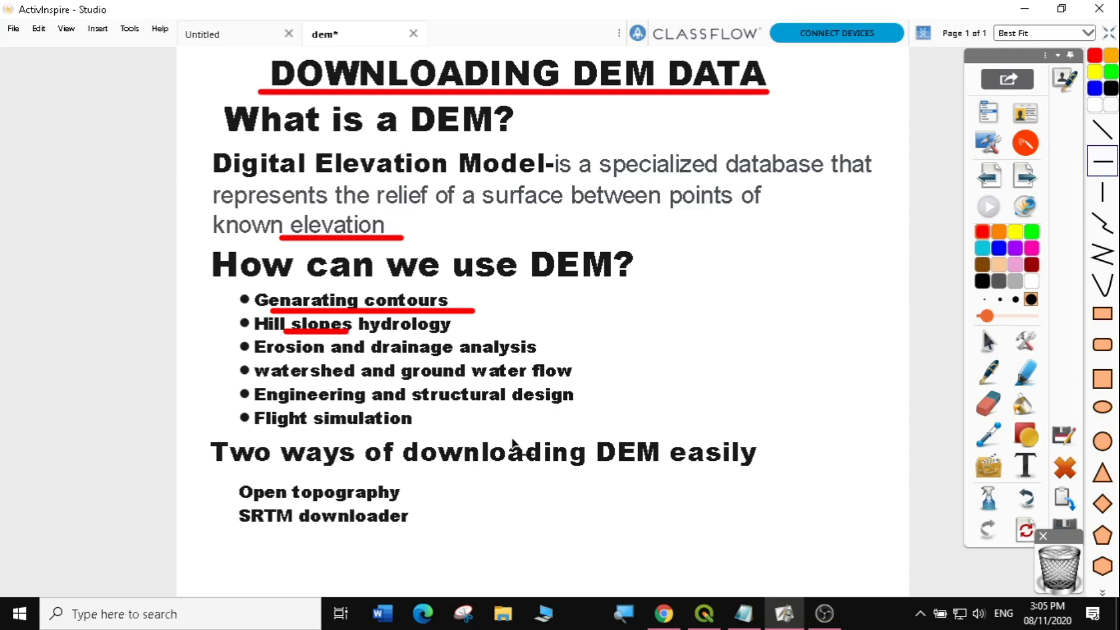
pyautogui.moveTo(257, 431); pyautogui.dragTo(439, 445)
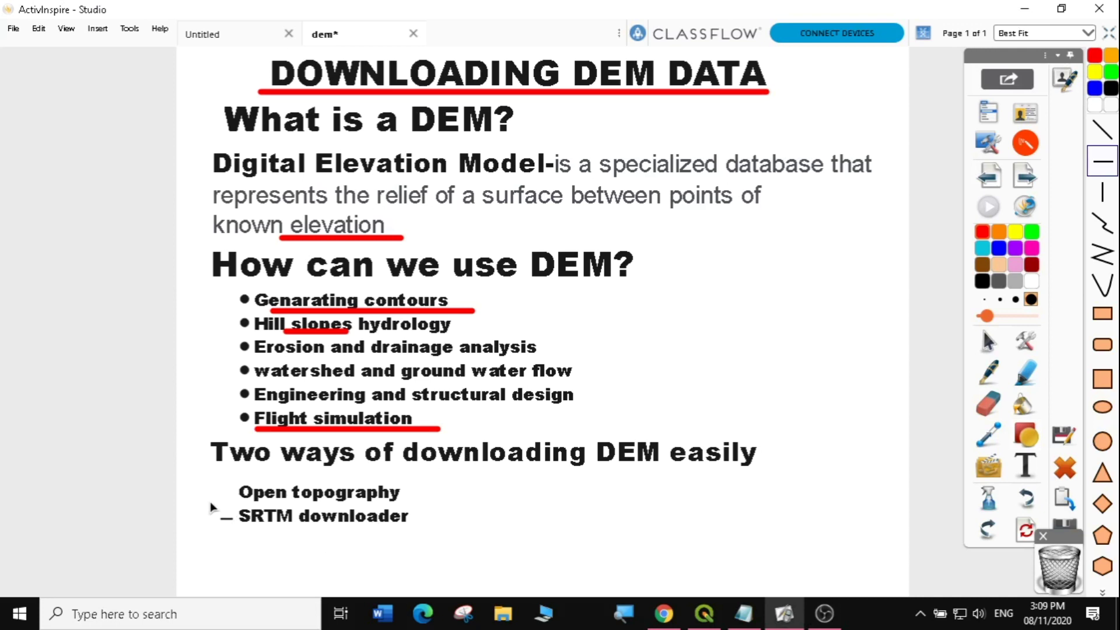
pyautogui.moveTo(212, 507); pyautogui.dragTo(428, 527)
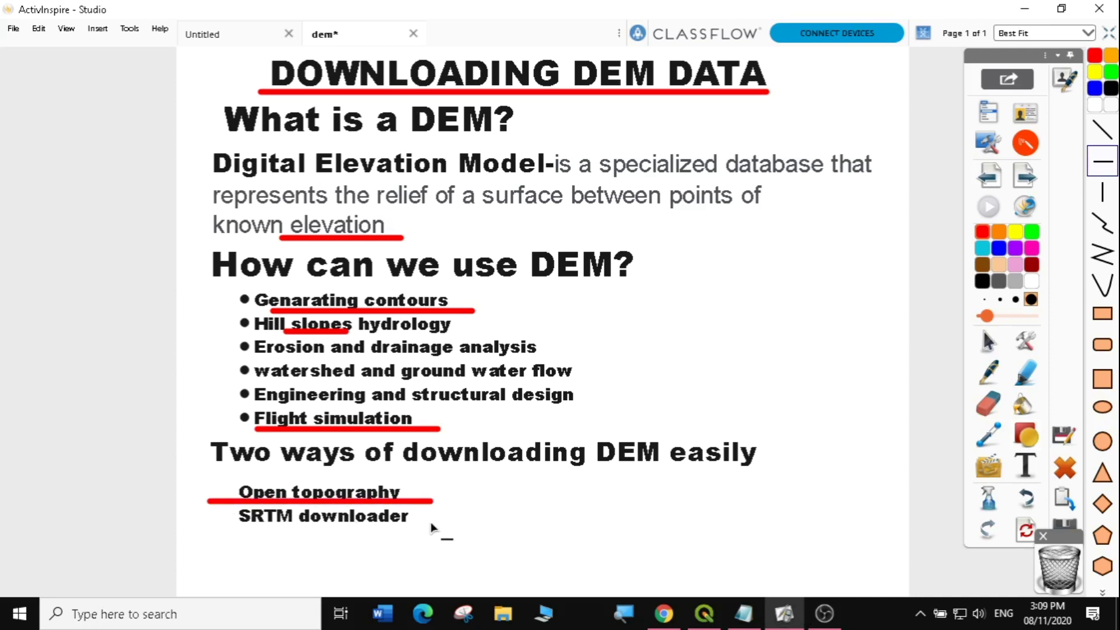
# Bring Chrome forward and go to opentopography.org using the address bar's autocomplete
pyautogui.click(663, 612)
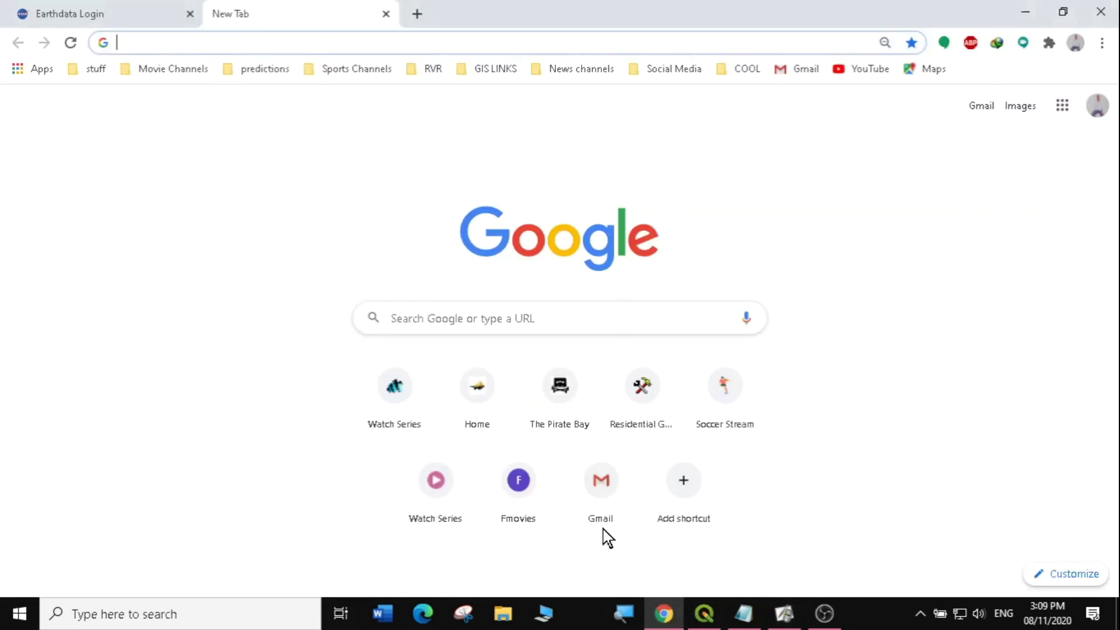
pyautogui.click(117, 42)
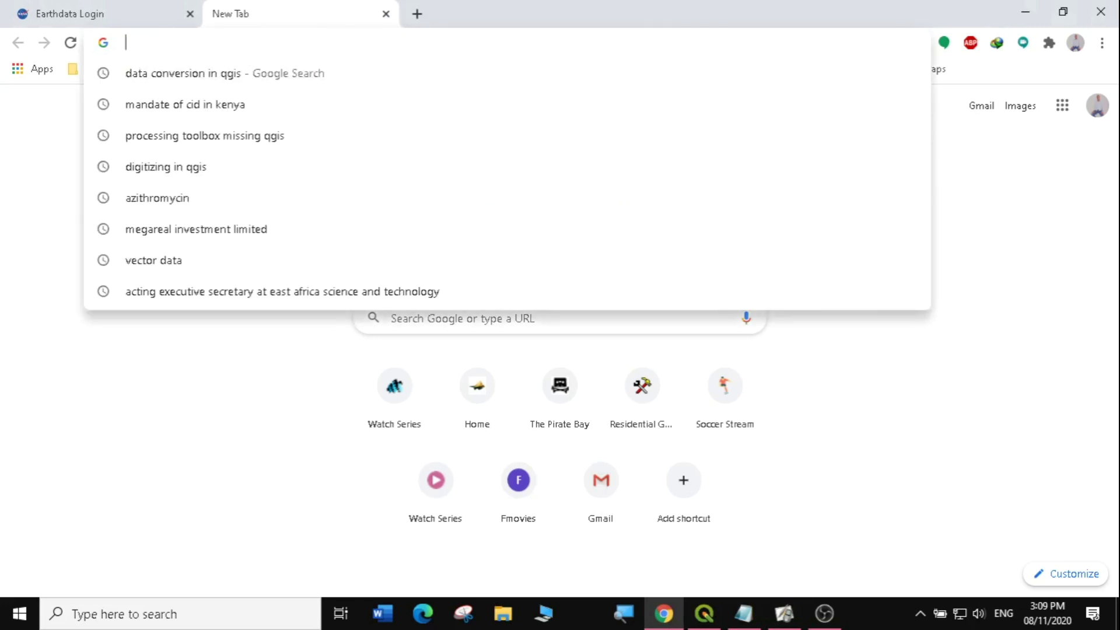
pyautogui.press('Escape')
pyautogui.write('opentopography.org')
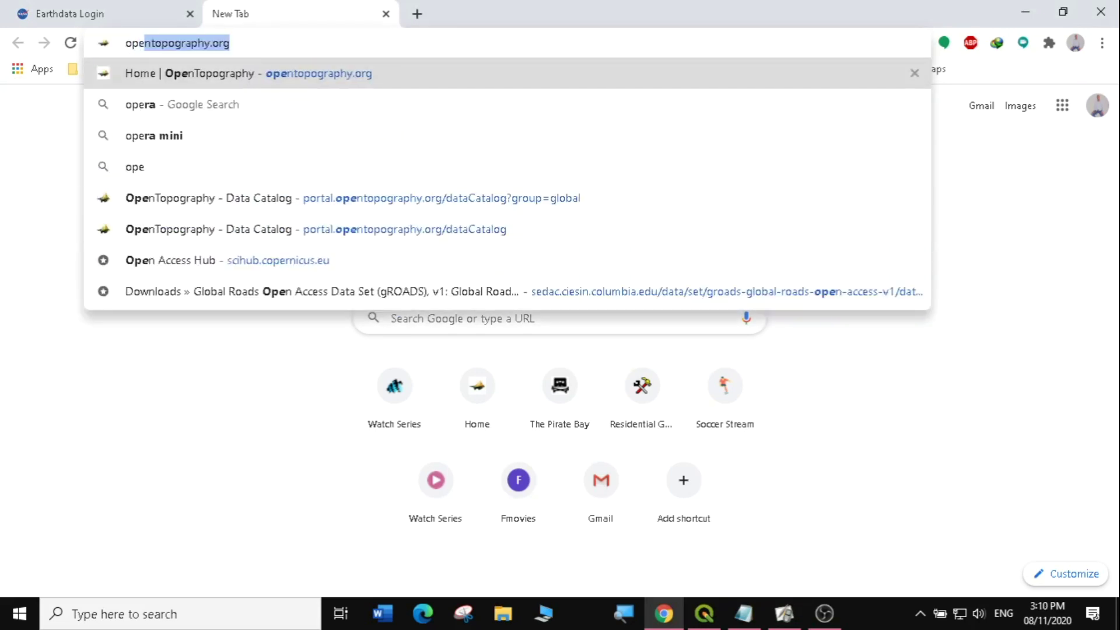
pyautogui.press('Right')
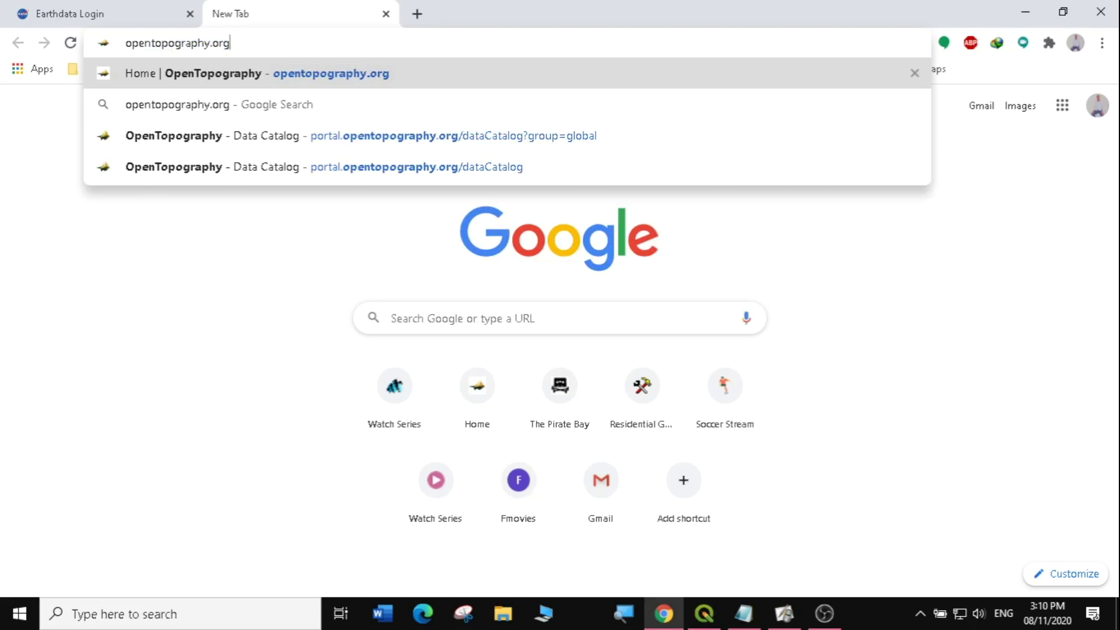
pyautogui.press('Return')
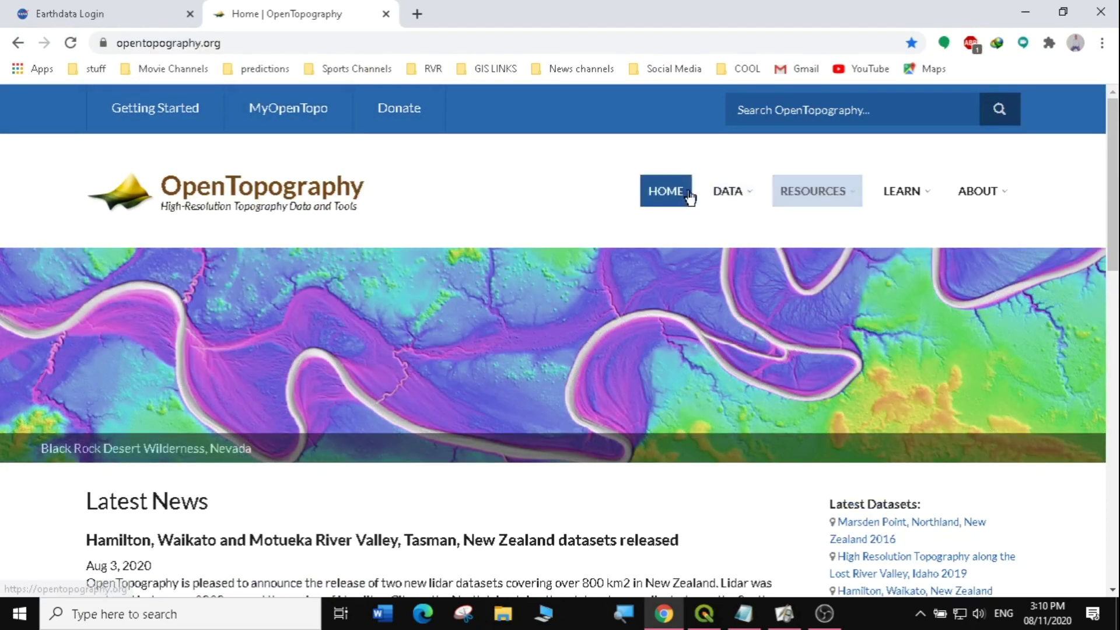
# Open the Data Catalog from the DATA menu and show the OT High Resolution Topography tab
pyautogui.moveTo(738, 202)
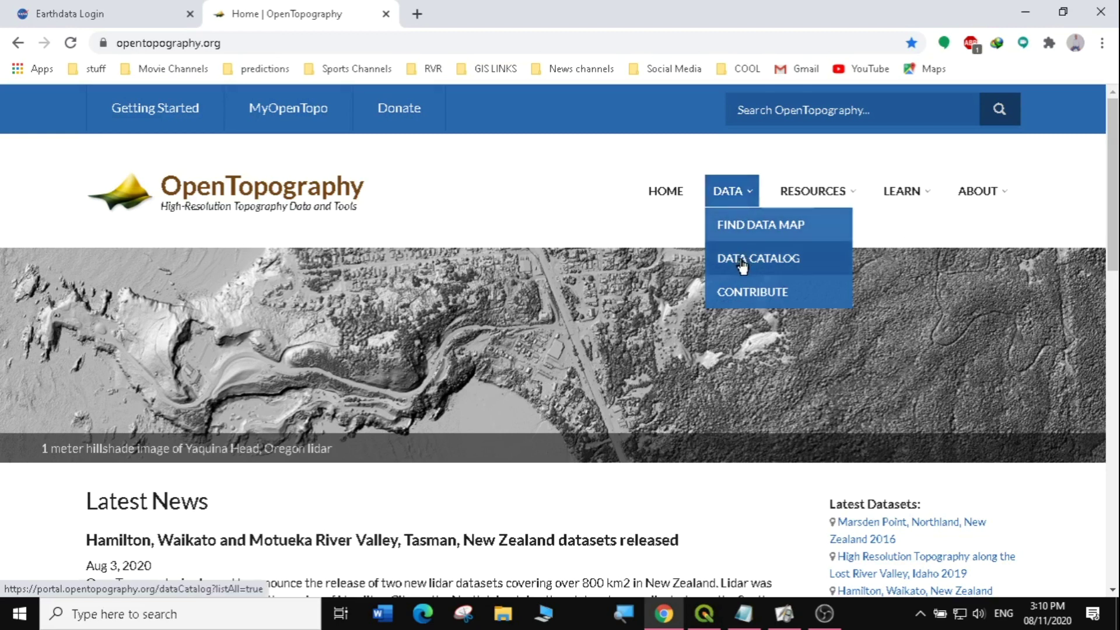
pyautogui.click(767, 265)
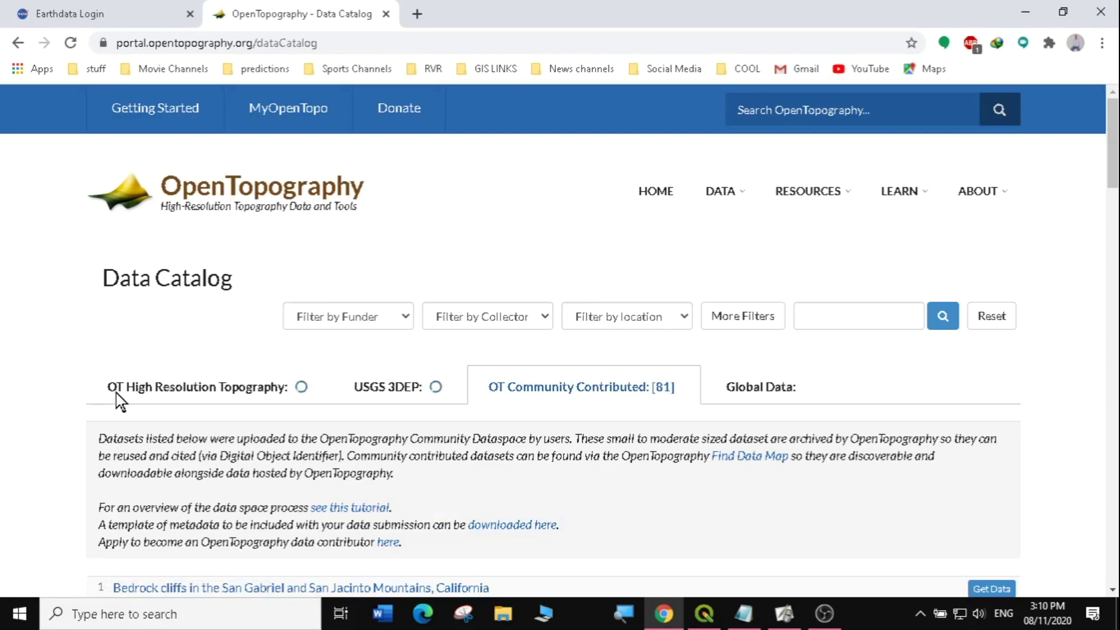
pyautogui.click(326, 390)
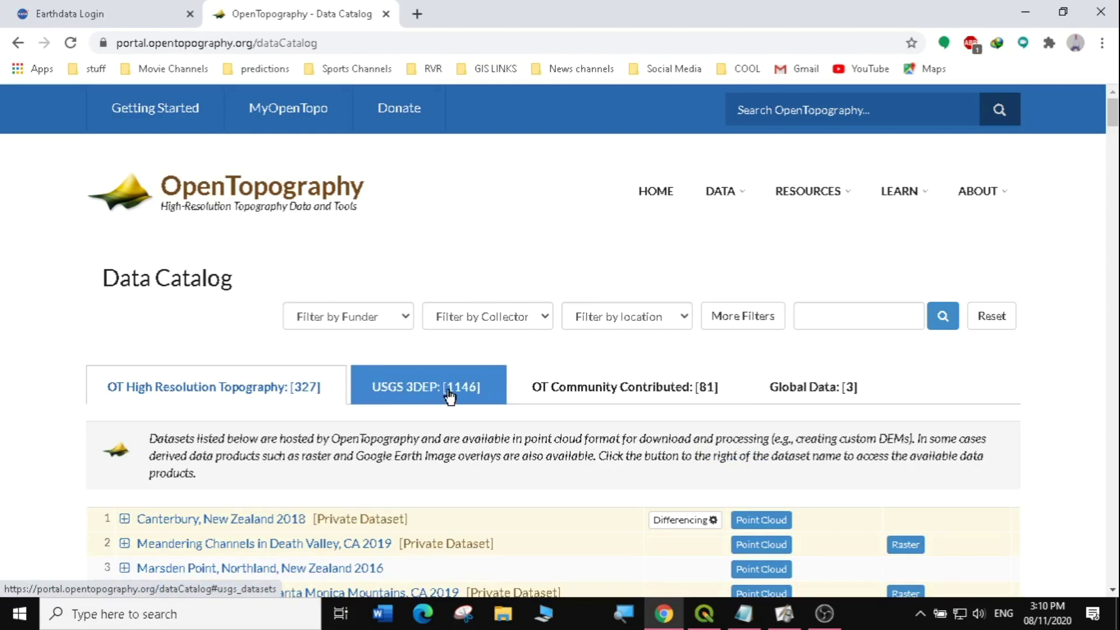
# Switch the Data Catalog to Global Data and scroll down to the GMRT, ALOS and SRTM entries
pyautogui.click(824, 396)
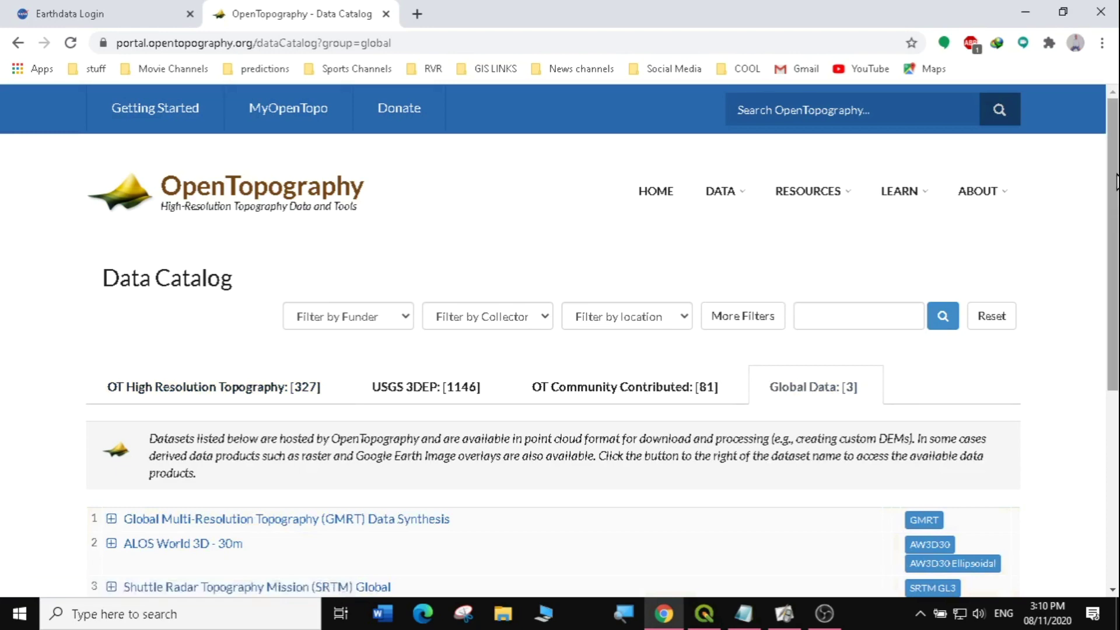
pyautogui.scroll(-4, 662, 330)
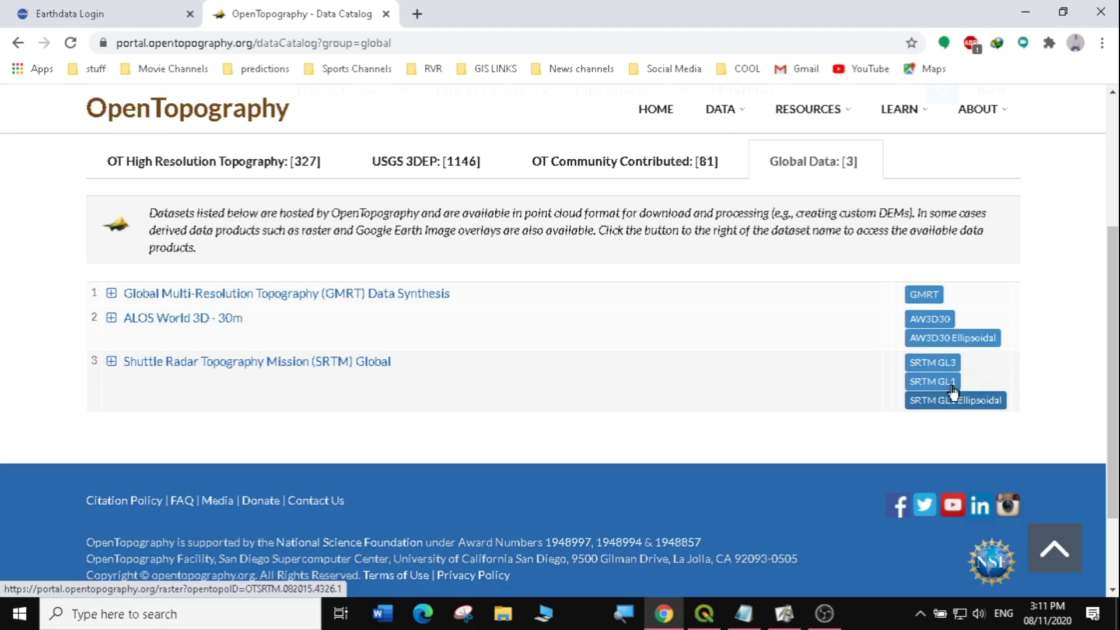
pyautogui.click(930, 363)
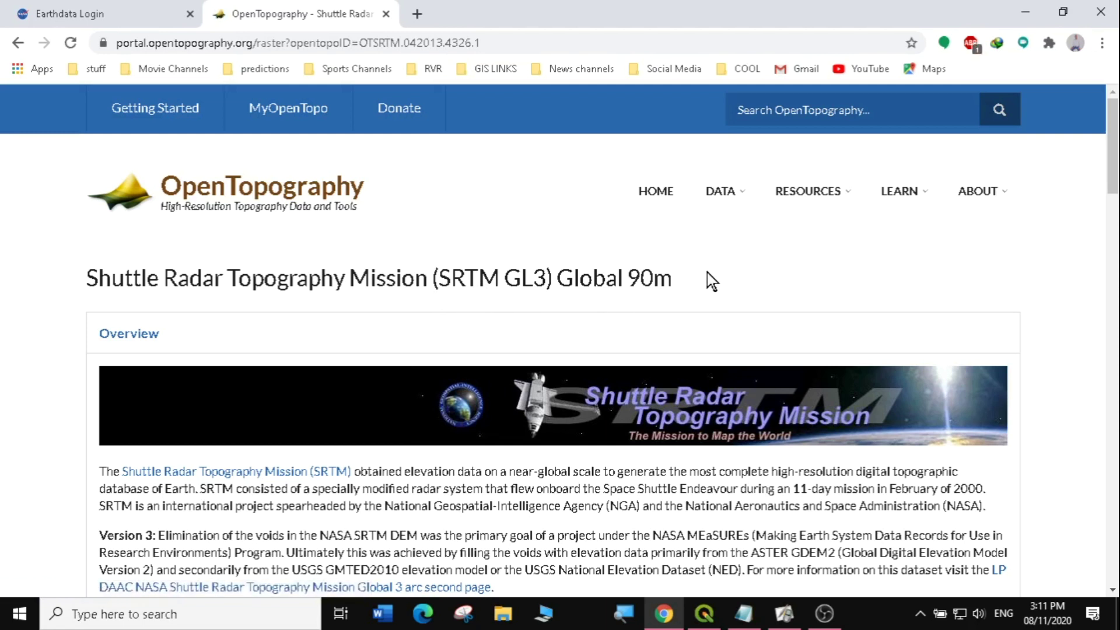
pyautogui.moveTo(711, 281); pyautogui.dragTo(555, 280)
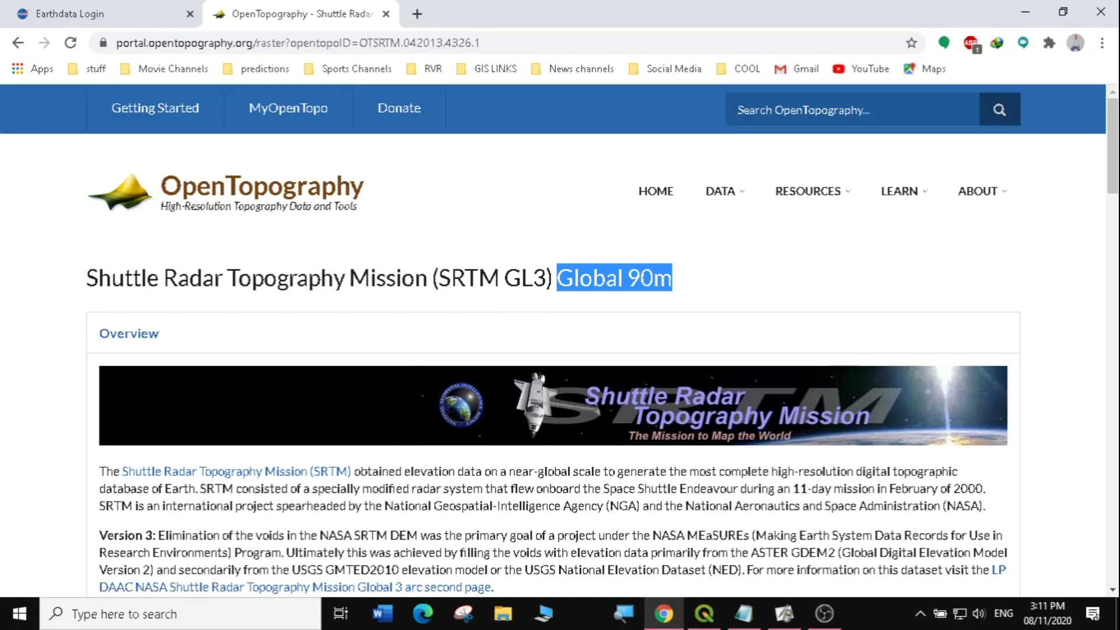
pyautogui.click(18, 43)
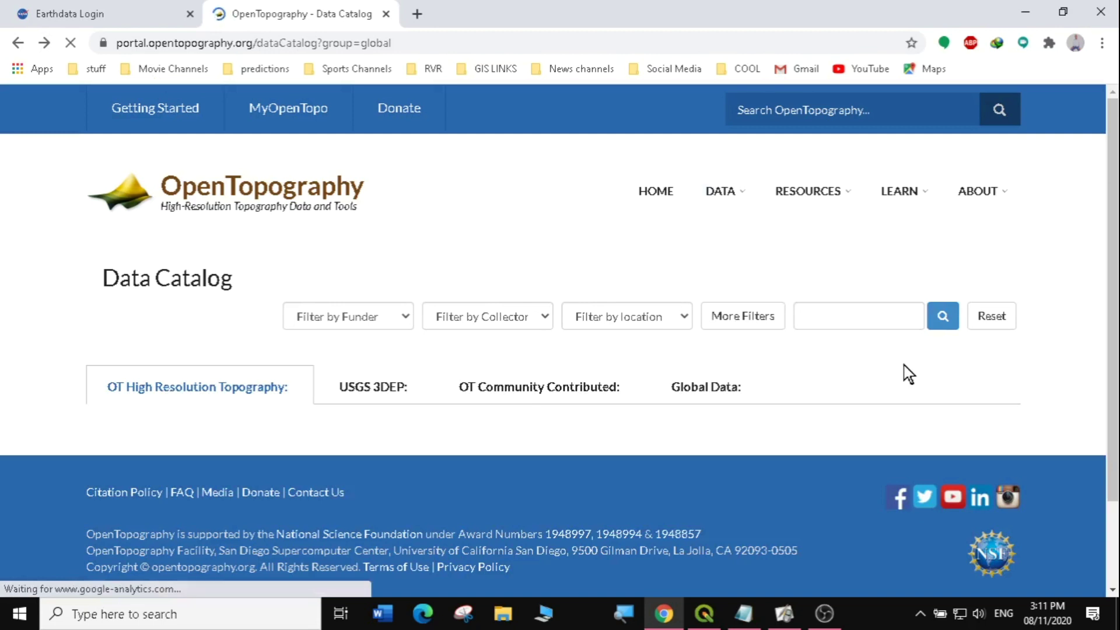
pyautogui.scroll(-1, 1117, 236)
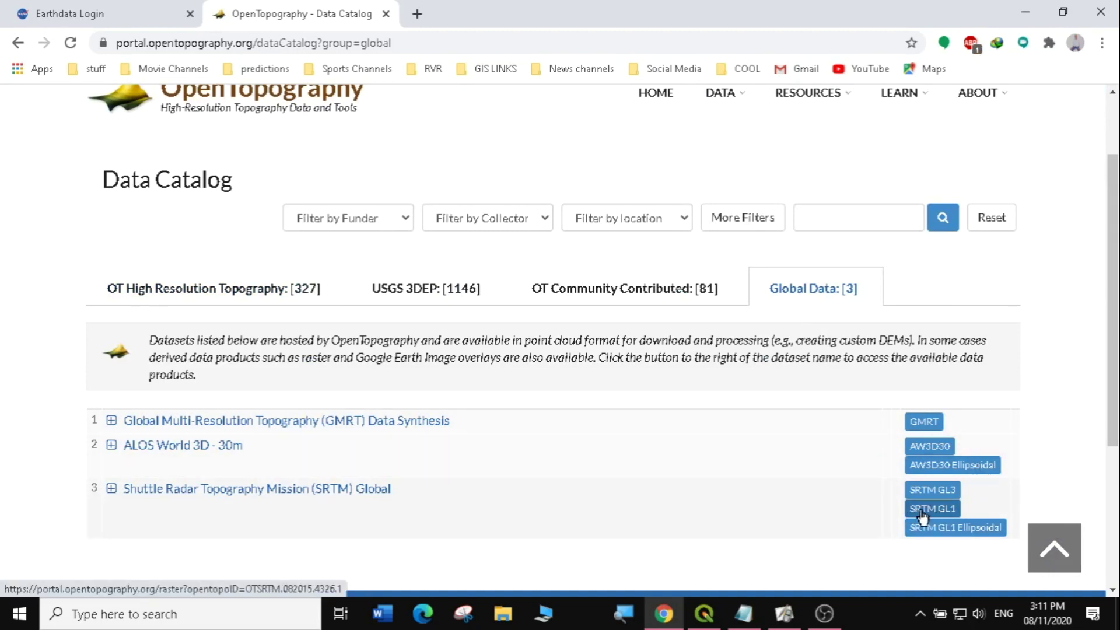
# Open the SRTM GL1 Global 30m dataset page and scroll down to its area-selection map
pyautogui.click(935, 515)
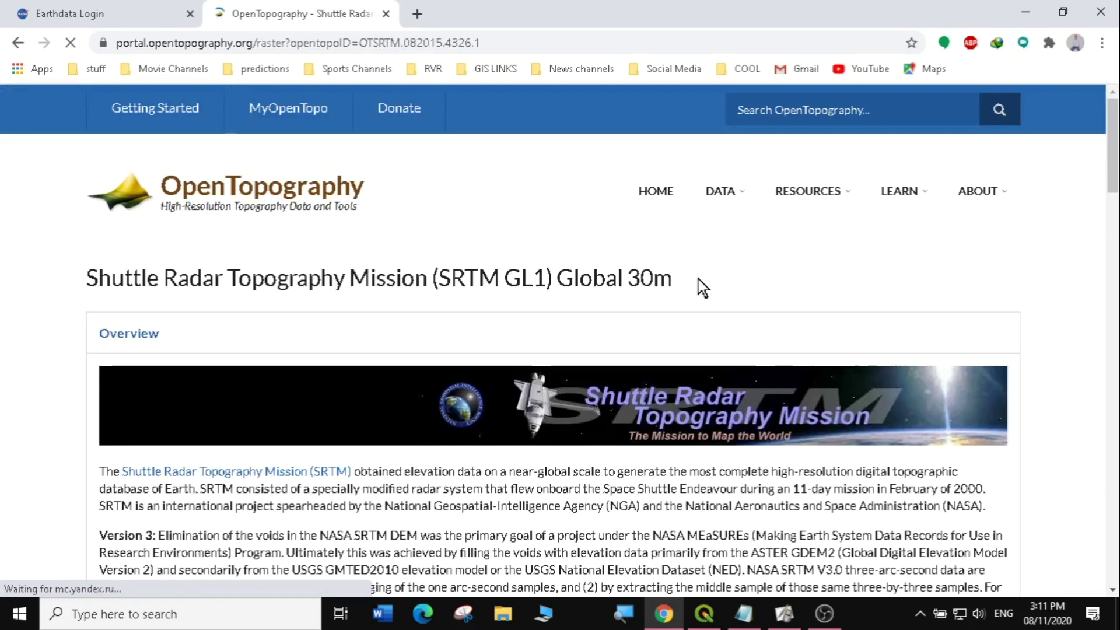
pyautogui.moveTo(702, 285); pyautogui.dragTo(551, 274)
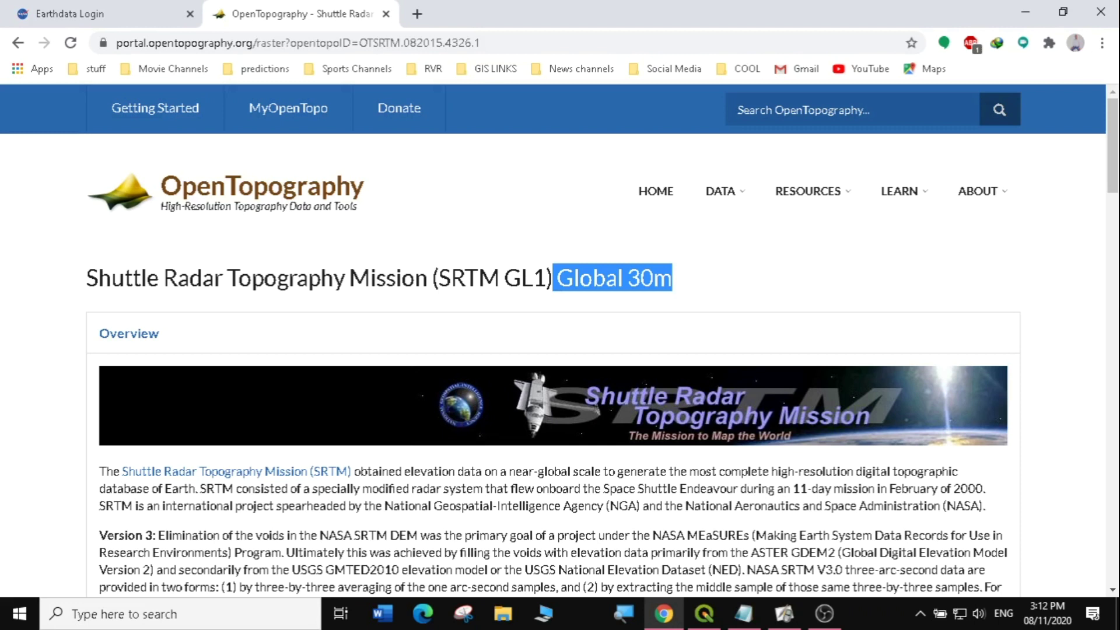
pyautogui.moveTo(1114, 129)
pyautogui.mouseDown()
pyautogui.moveTo(1113, 167)
pyautogui.moveTo(1114, 137)
pyautogui.mouseUp()
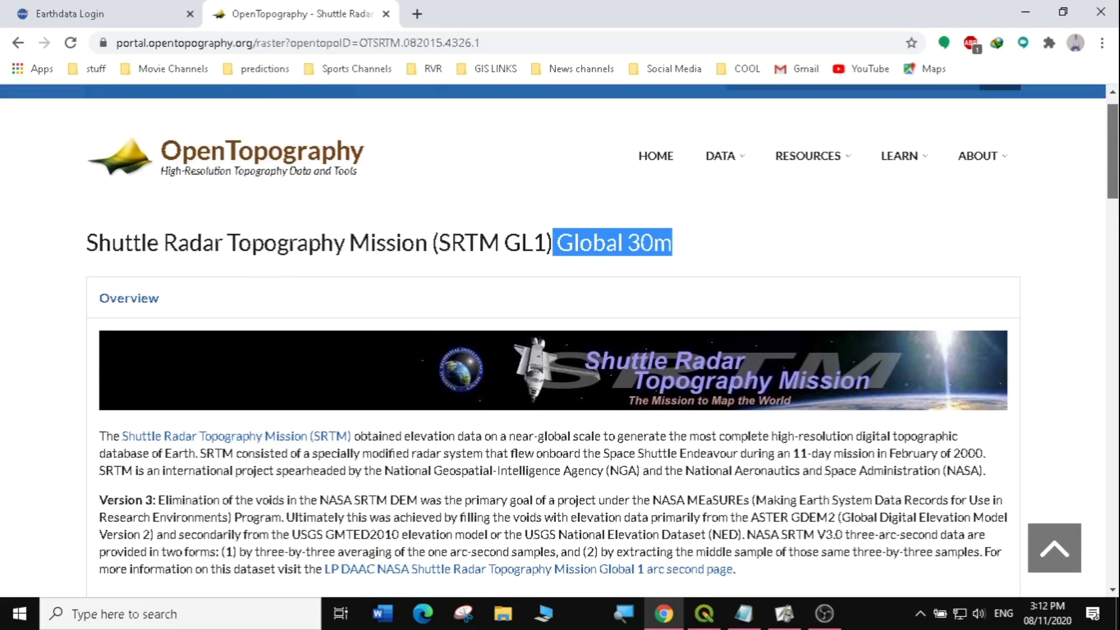
pyautogui.moveTo(1113, 137)
pyautogui.mouseDown()
pyautogui.moveTo(1114, 181)
pyautogui.moveTo(1114, 144)
pyautogui.mouseUp()
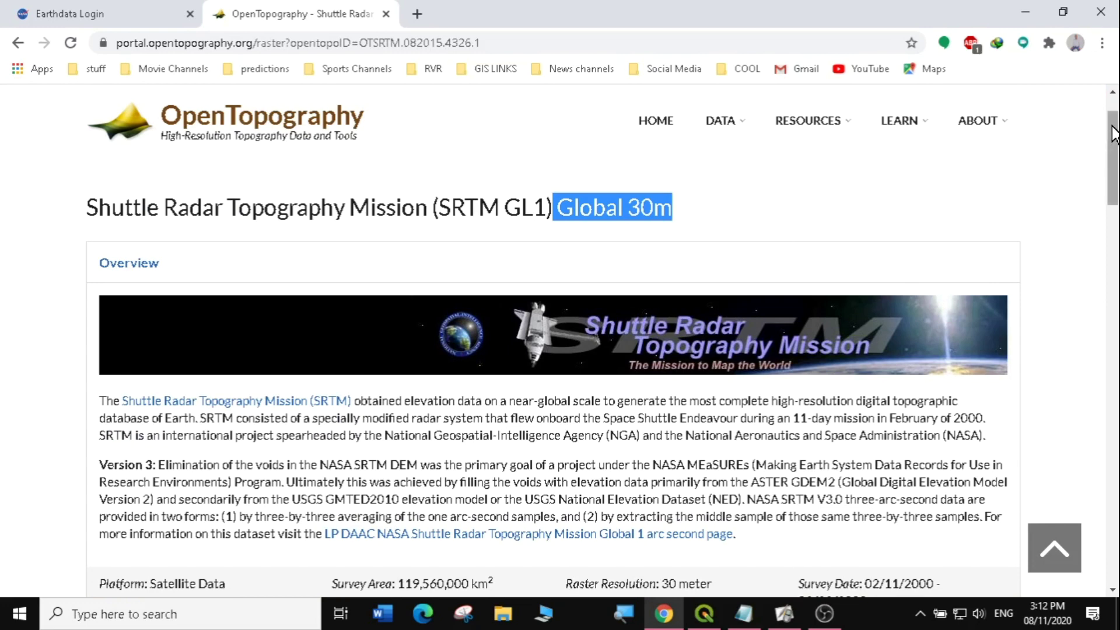
pyautogui.moveTo(1115, 135); pyautogui.dragTo(1115, 222)
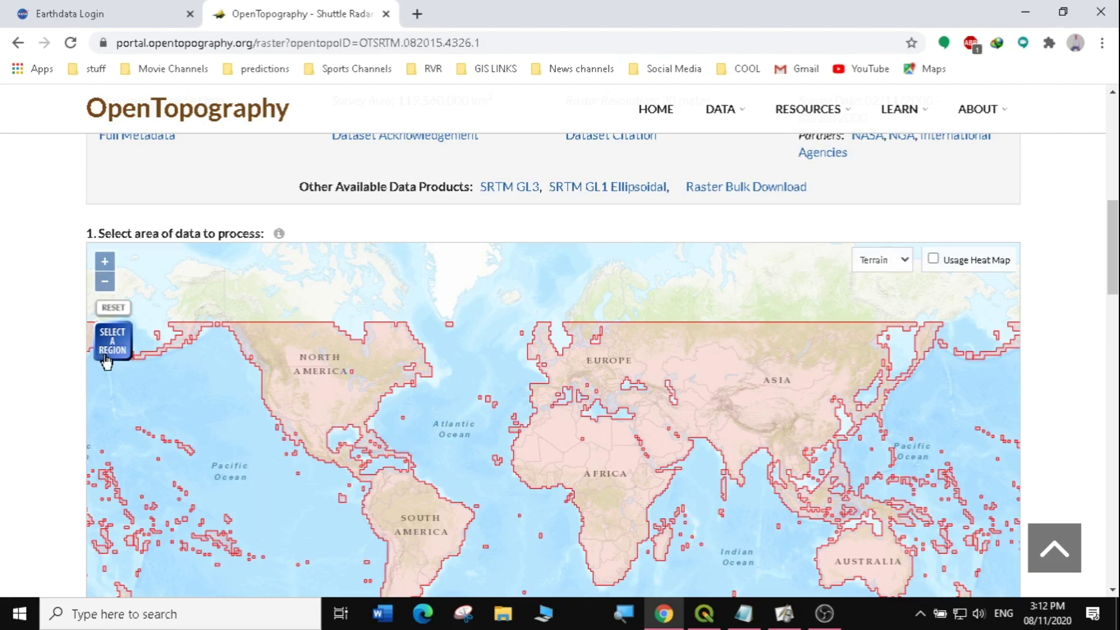
pyautogui.click(104, 261)
# Zoom the area map in from the whole world toward Ethiopia
pyautogui.scroll(2, 545, 408)
pyautogui.moveTo(544, 408)
pyautogui.mouseDown()
pyautogui.moveTo(453, 463)
pyautogui.moveTo(390, 344)
pyautogui.moveTo(599, 459)
pyautogui.moveTo(475, 475)
pyautogui.moveTo(547, 393)
pyautogui.moveTo(498, 390)
pyautogui.moveTo(579, 425)
pyautogui.moveTo(565, 325)
pyautogui.moveTo(525, 355)
pyautogui.moveTo(523, 343)
pyautogui.moveTo(555, 396)
pyautogui.moveTo(549, 411)
pyautogui.mouseUp()
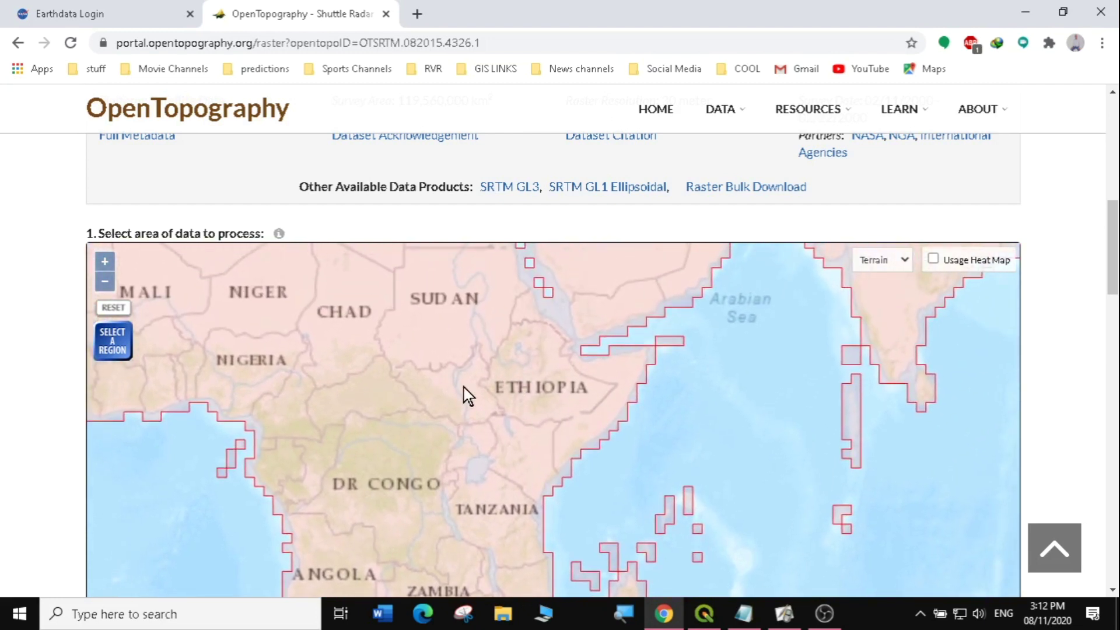
pyautogui.click(105, 261)
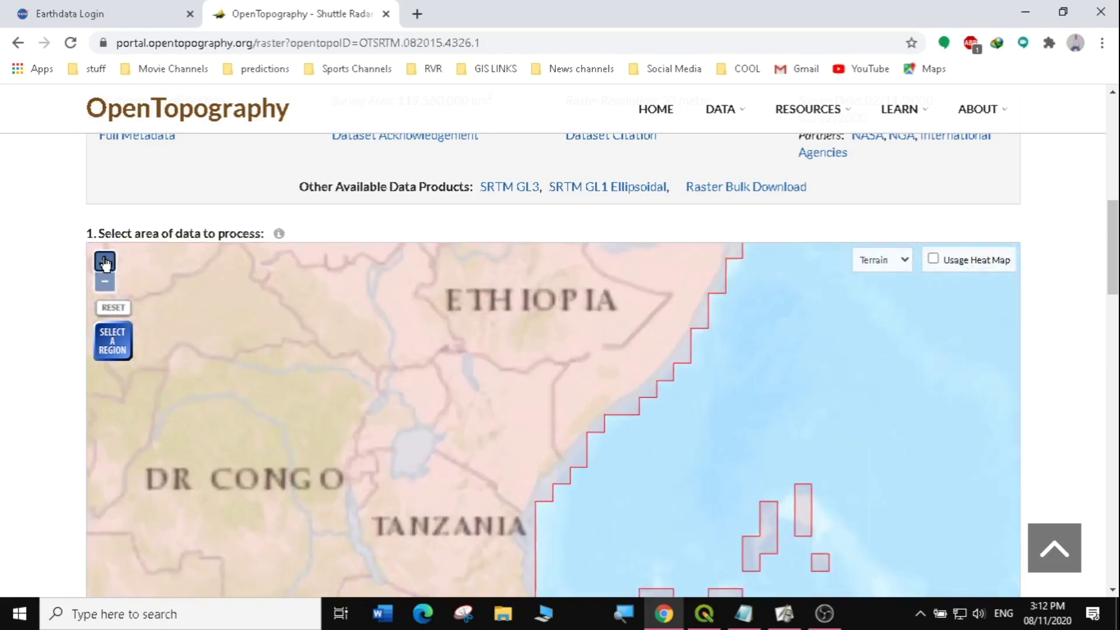
pyautogui.moveTo(183, 259); pyautogui.dragTo(320, 449)
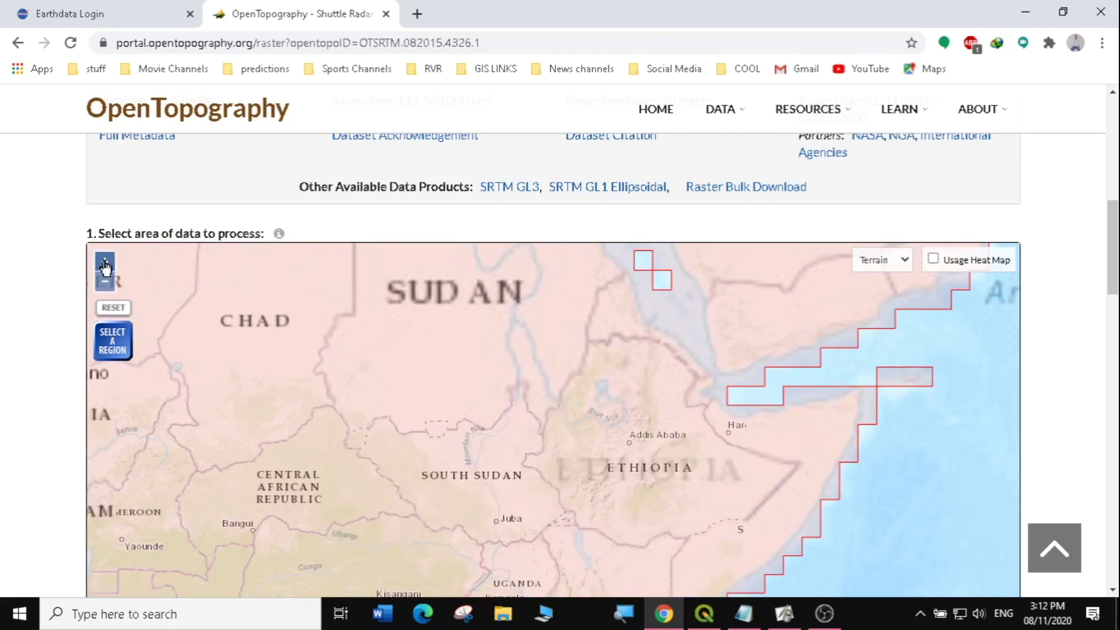
pyautogui.click(105, 262)
pyautogui.moveTo(395, 375); pyautogui.dragTo(181, 351)
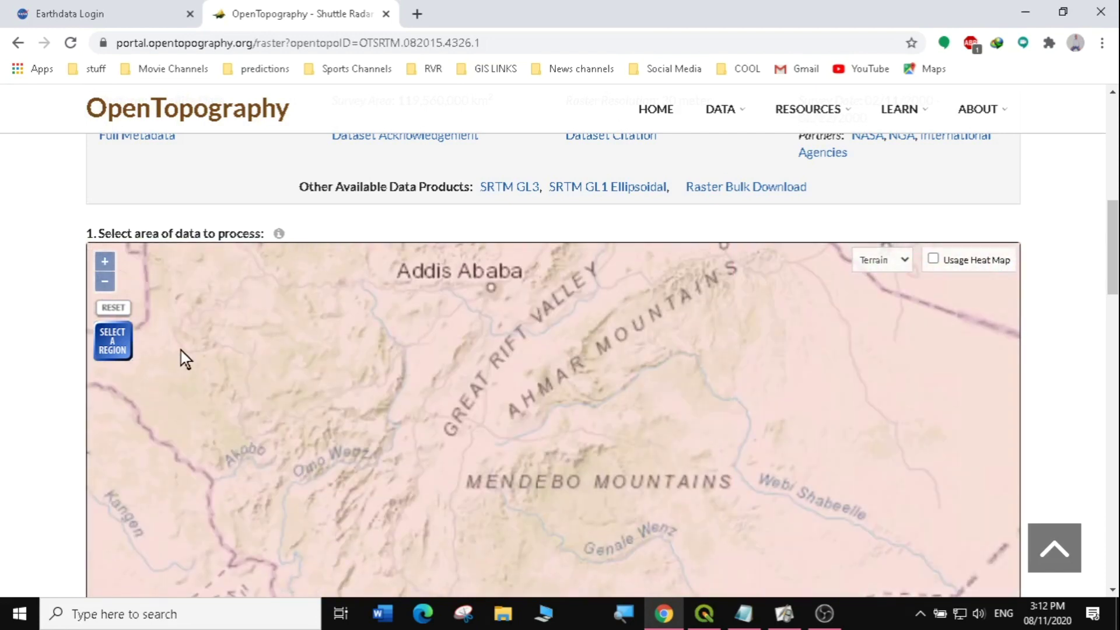
# Pan the map into southern Ethiopia to frame the Mendebo Mountains
pyautogui.scroll(-2, 490, 358)
pyautogui.moveTo(555, 380); pyautogui.dragTo(563, 414)
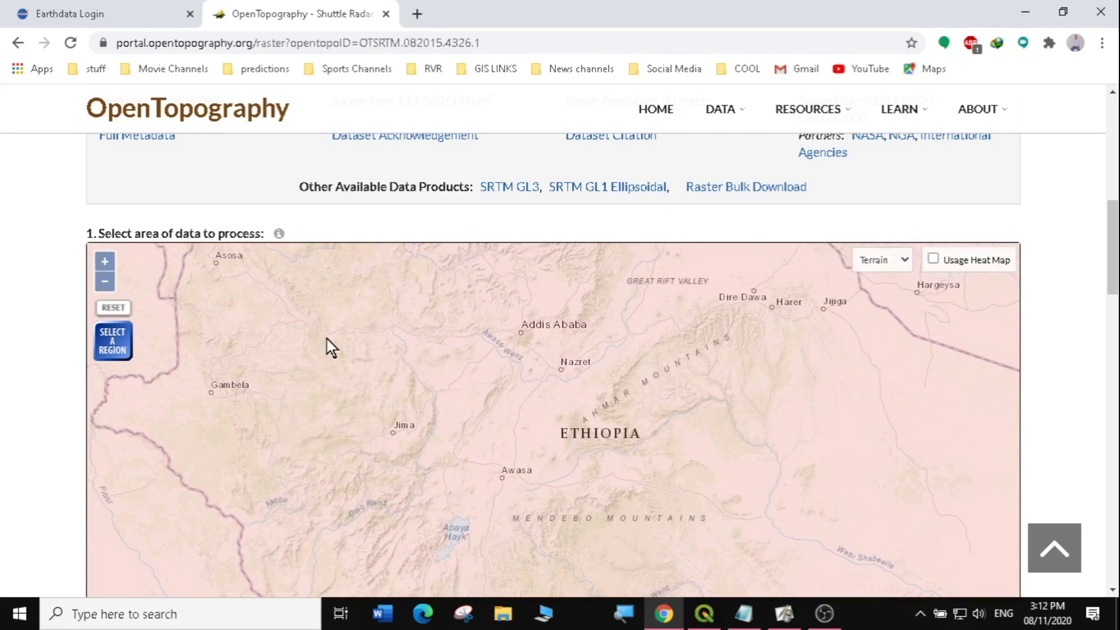
pyautogui.click(105, 261)
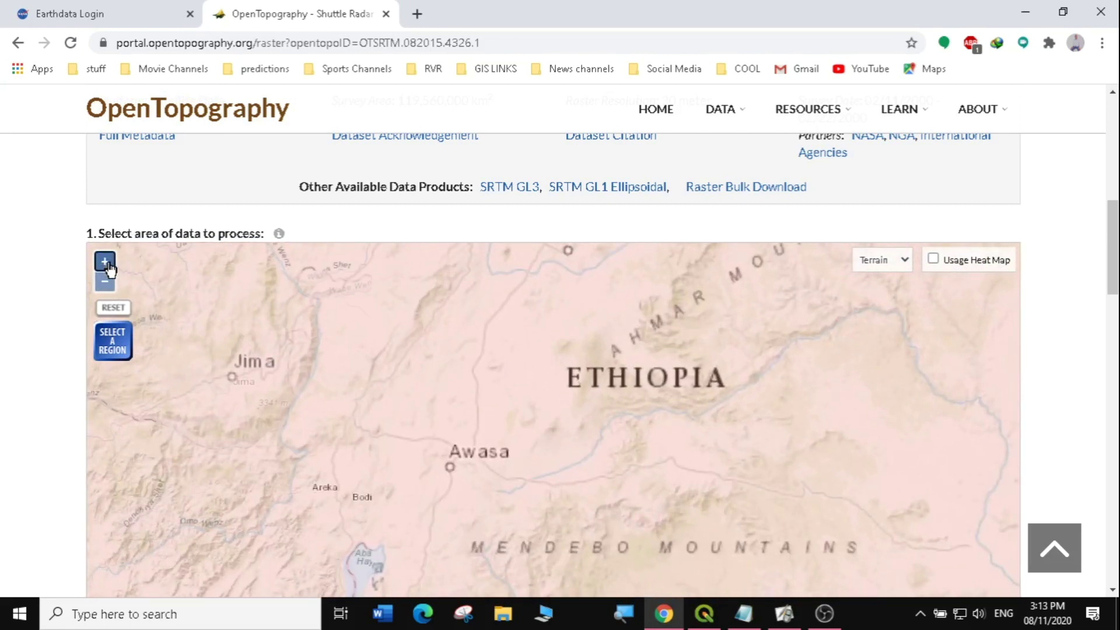
pyautogui.moveTo(625, 455); pyautogui.dragTo(747, 312)
pyautogui.moveTo(560, 375); pyautogui.dragTo(593, 302)
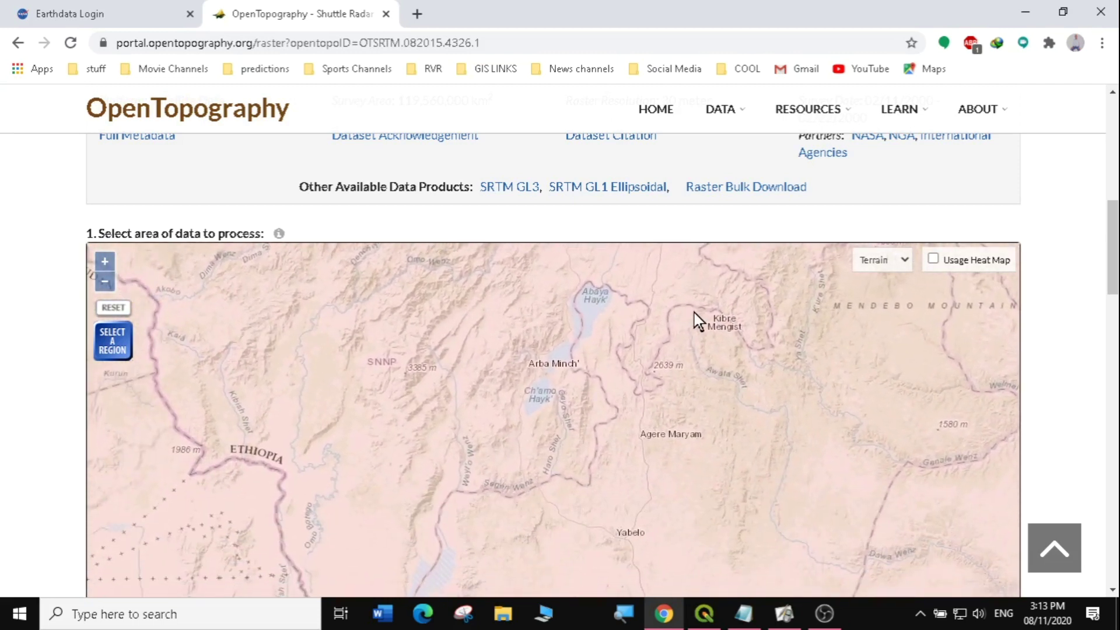
pyautogui.moveTo(694, 320); pyautogui.dragTo(474, 437)
pyautogui.moveTo(547, 429); pyautogui.dragTo(520, 413)
pyautogui.moveTo(663, 396); pyautogui.dragTo(628, 353)
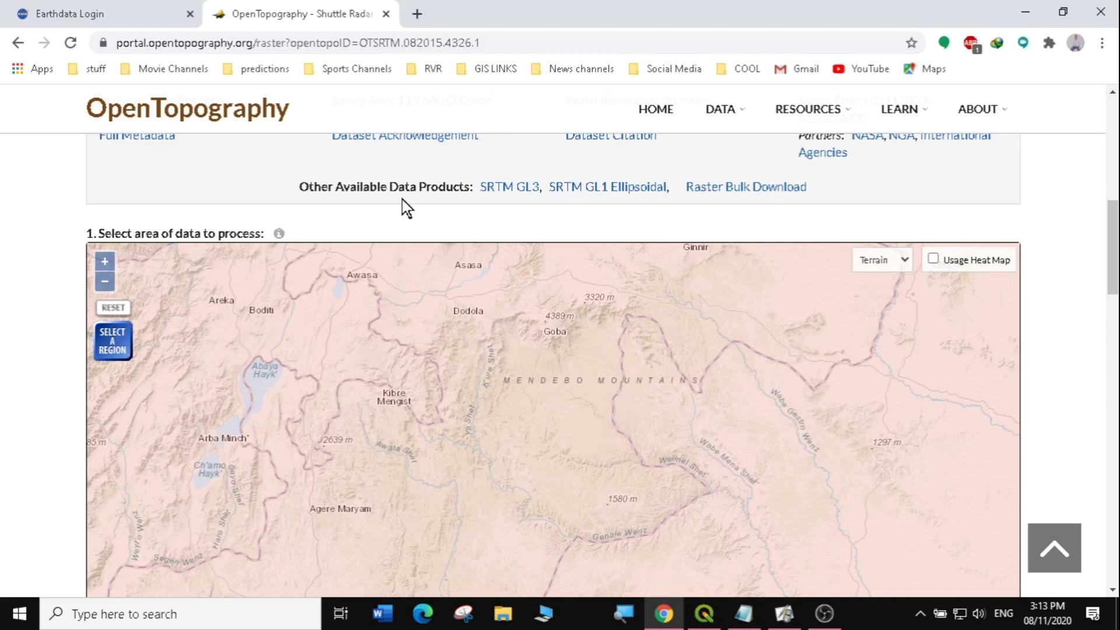
# Draw a selection rectangle spanning 38.99–41.88 E and 5.20–7.17 N, about 70,015 km²
pyautogui.click(114, 349)
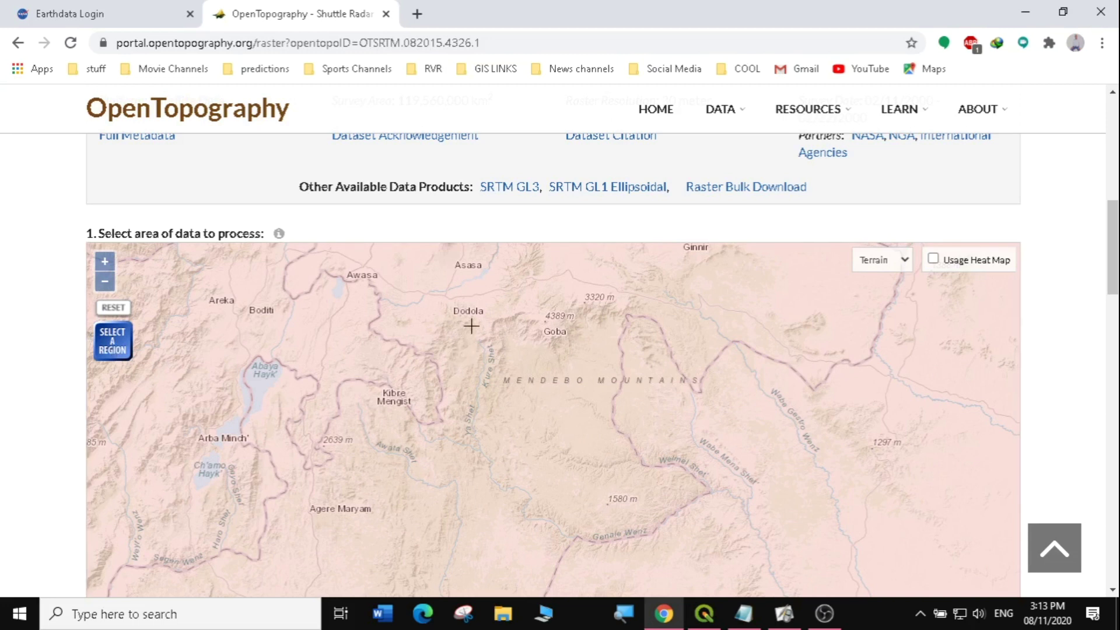
pyautogui.moveTo(422, 271); pyautogui.dragTo(851, 566)
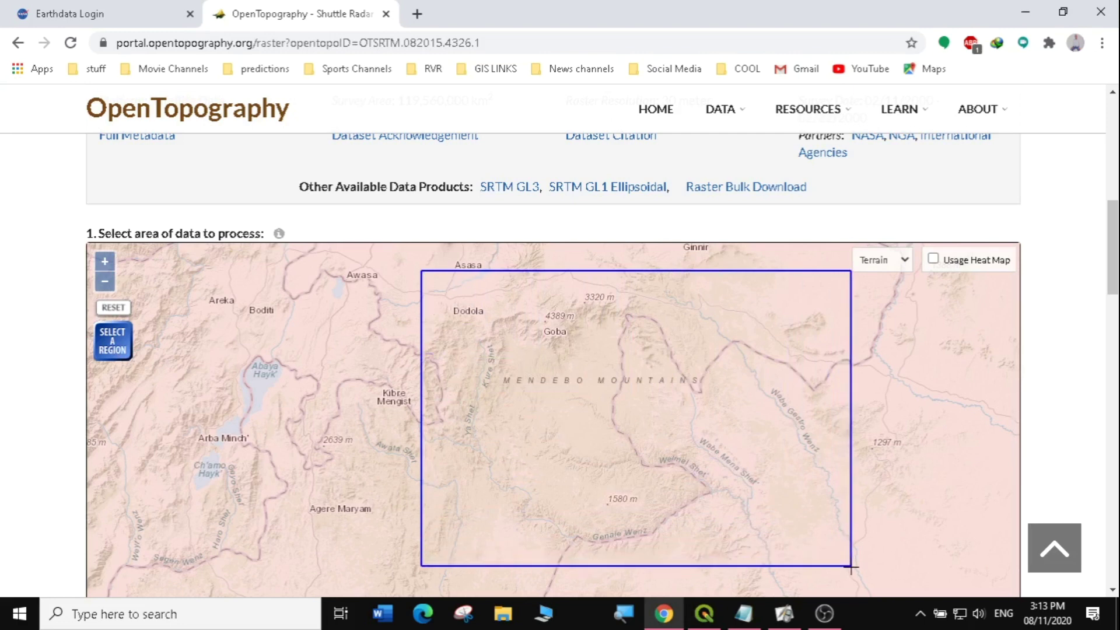
pyautogui.moveTo(850, 566); pyautogui.dragTo(851, 567)
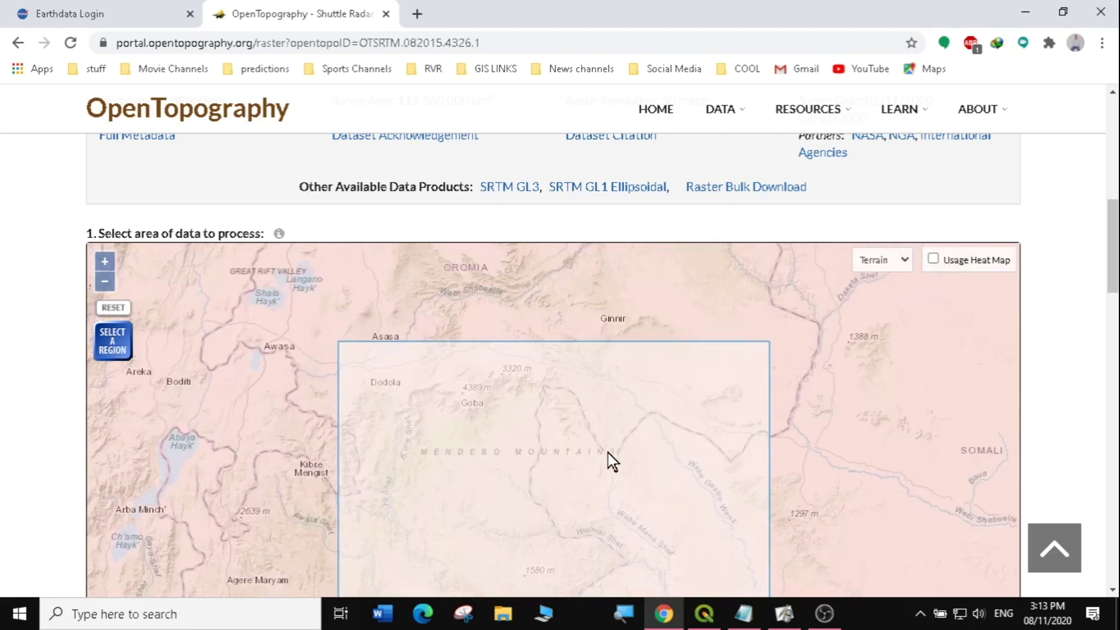
pyautogui.moveTo(1113, 218); pyautogui.dragTo(1114, 304)
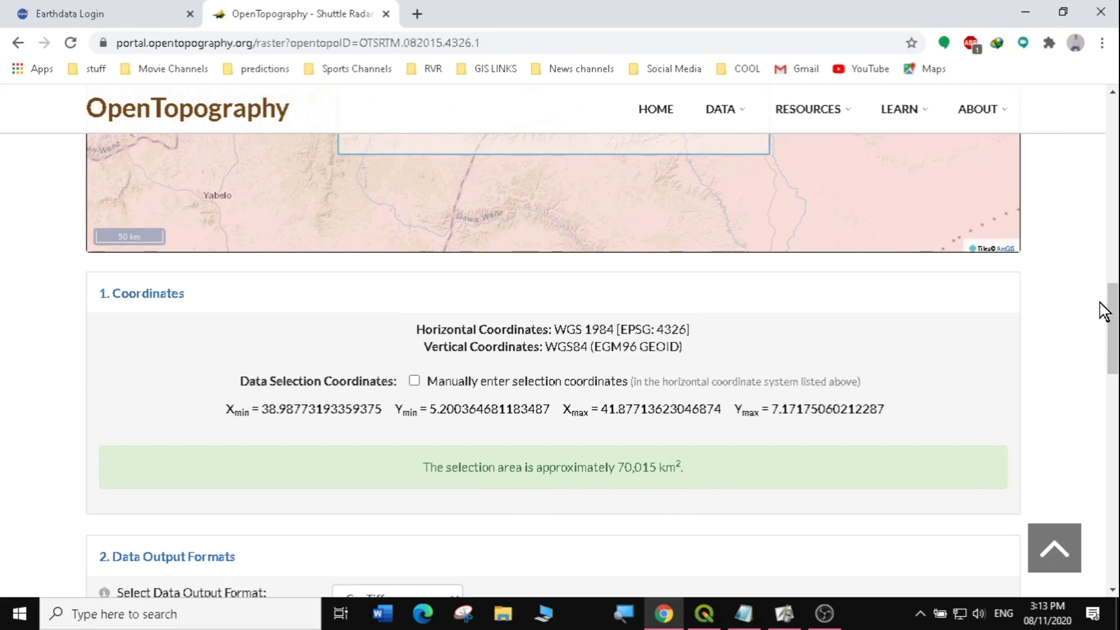
# Keep GeoTiff output with hillshades only, turning off color relief and Google Earth KMZ generation
pyautogui.moveTo(1113, 303)
pyautogui.mouseDown()
pyautogui.moveTo(1114, 341)
pyautogui.moveTo(1114, 300)
pyautogui.mouseUp()
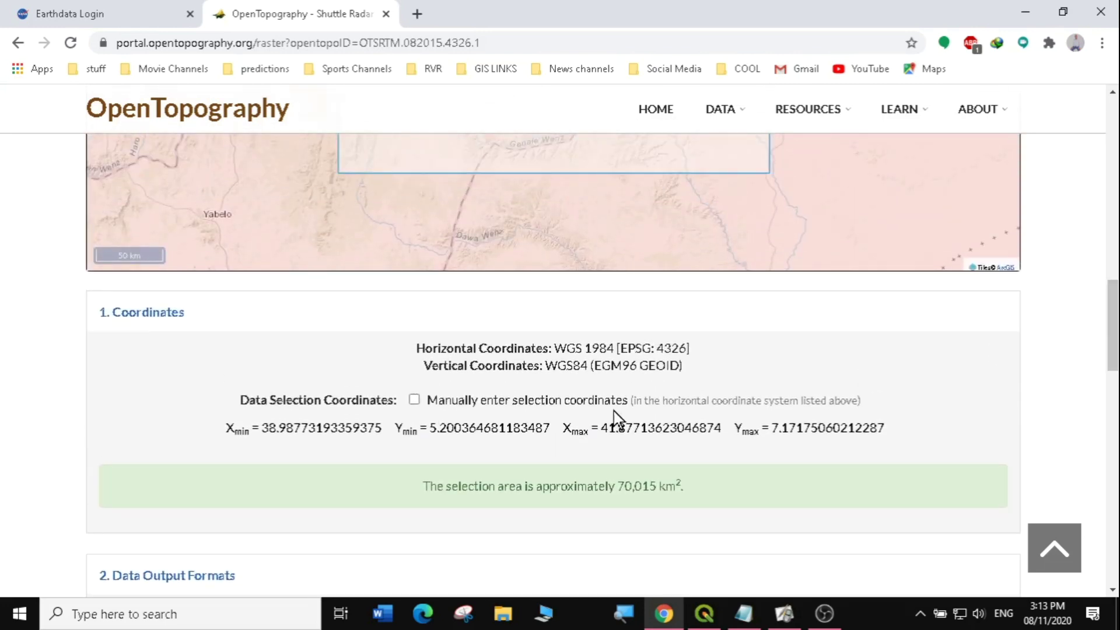
pyautogui.moveTo(1113, 309); pyautogui.dragTo(1112, 318)
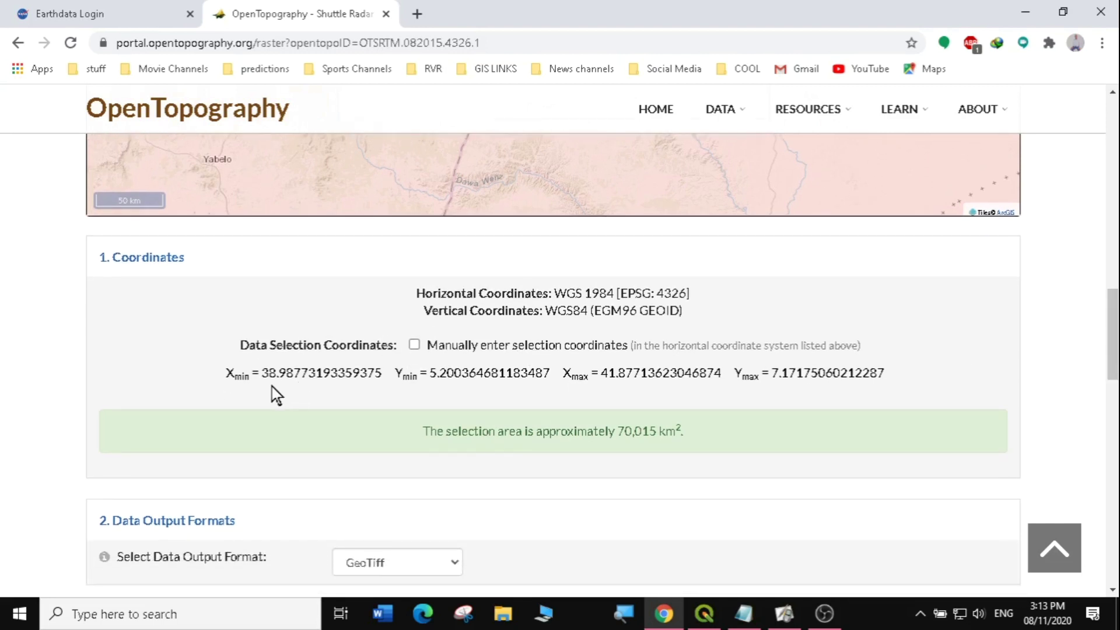
pyautogui.moveTo(1113, 309); pyautogui.dragTo(1112, 358)
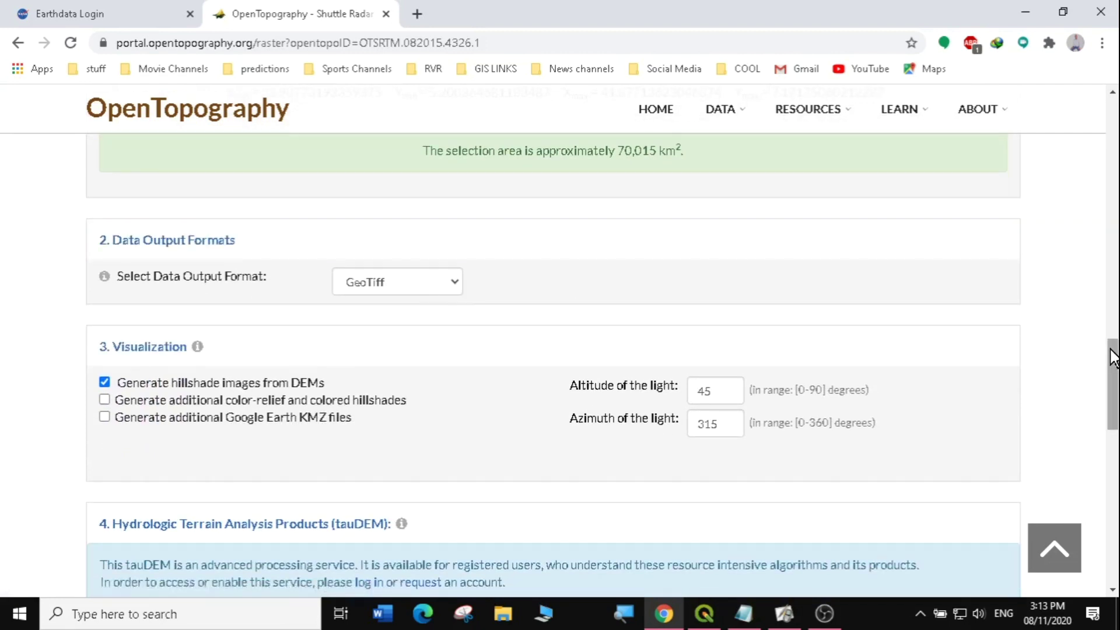
pyautogui.moveTo(1112, 352); pyautogui.dragTo(1115, 376)
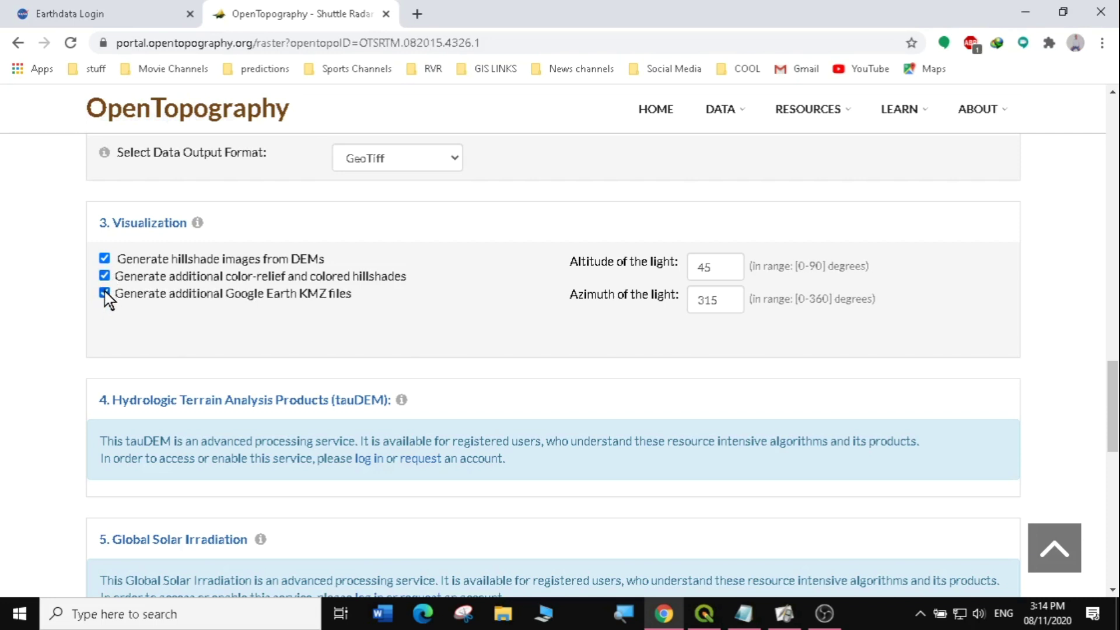
pyautogui.click(105, 293)
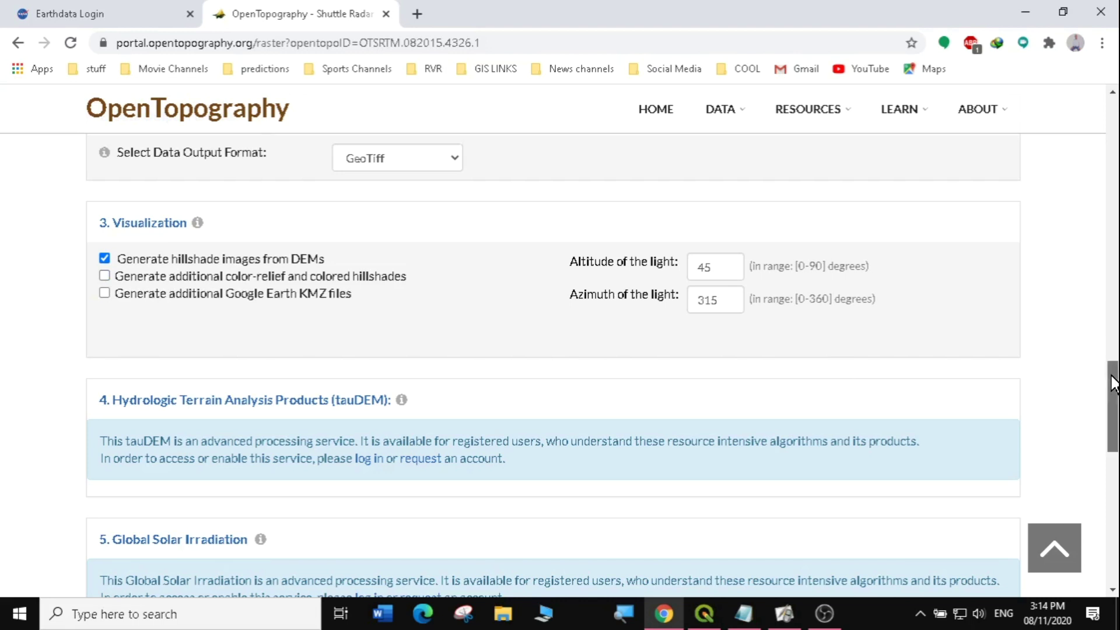
pyautogui.scroll(-3, 1110, 374)
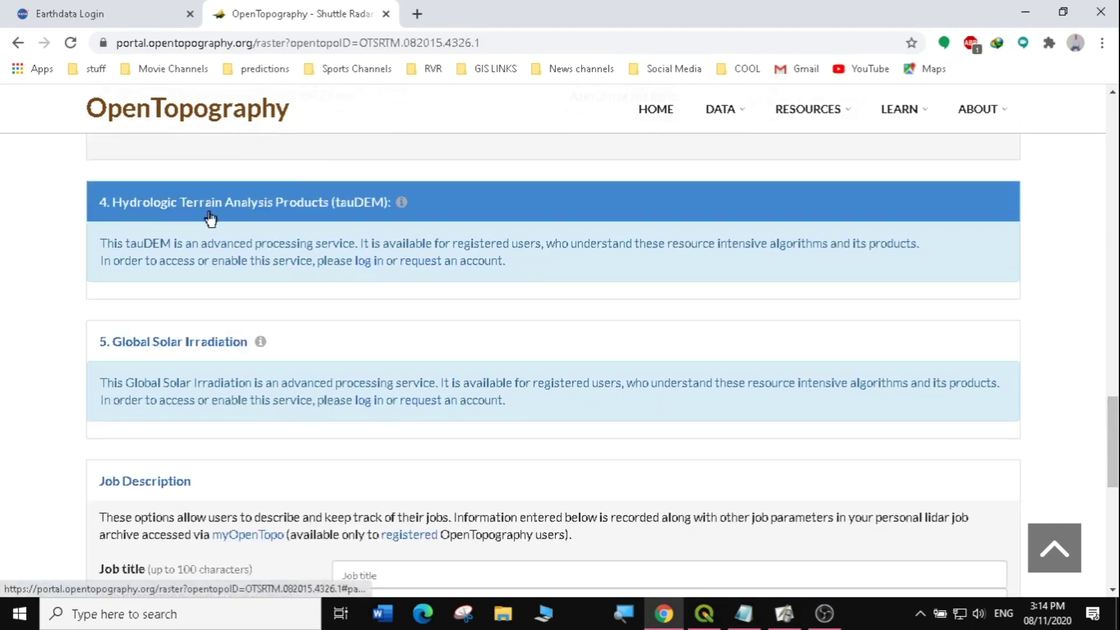
pyautogui.scroll(-3, 1109, 417)
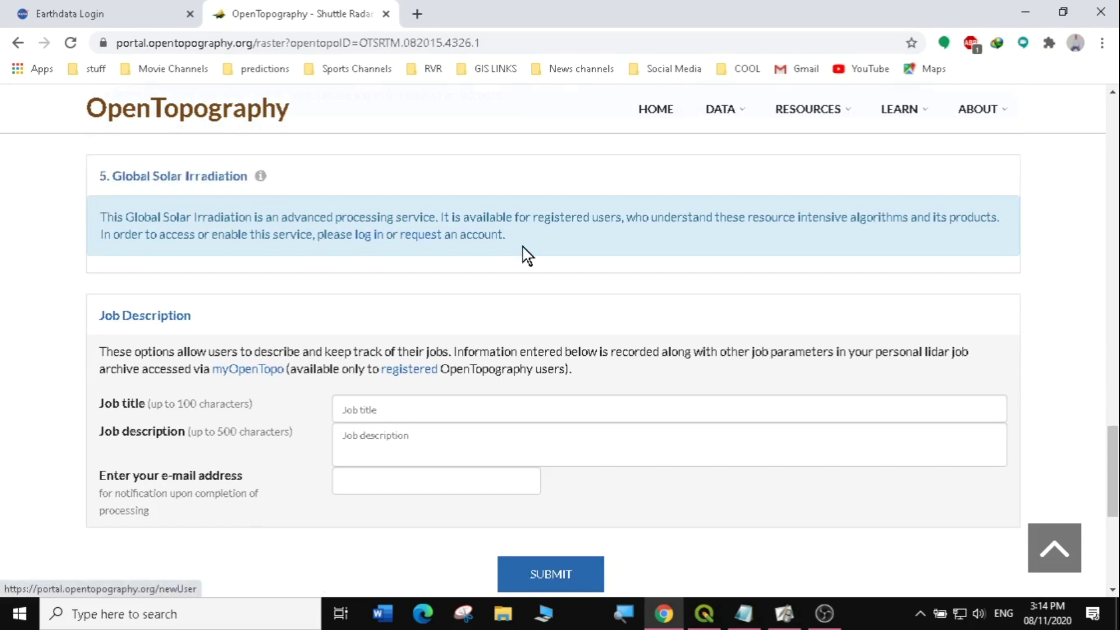
pyautogui.scroll(-2, 1113, 455)
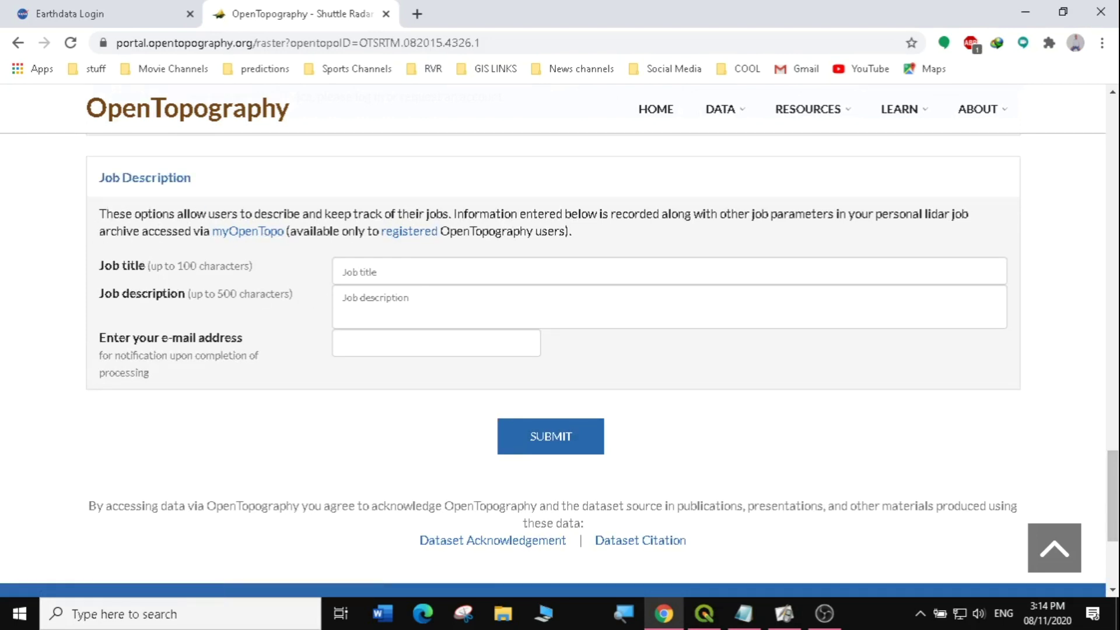
# Enter job title 'gis analyst', a job description and a notification e-mail, then submit the job
pyautogui.click(342, 272)
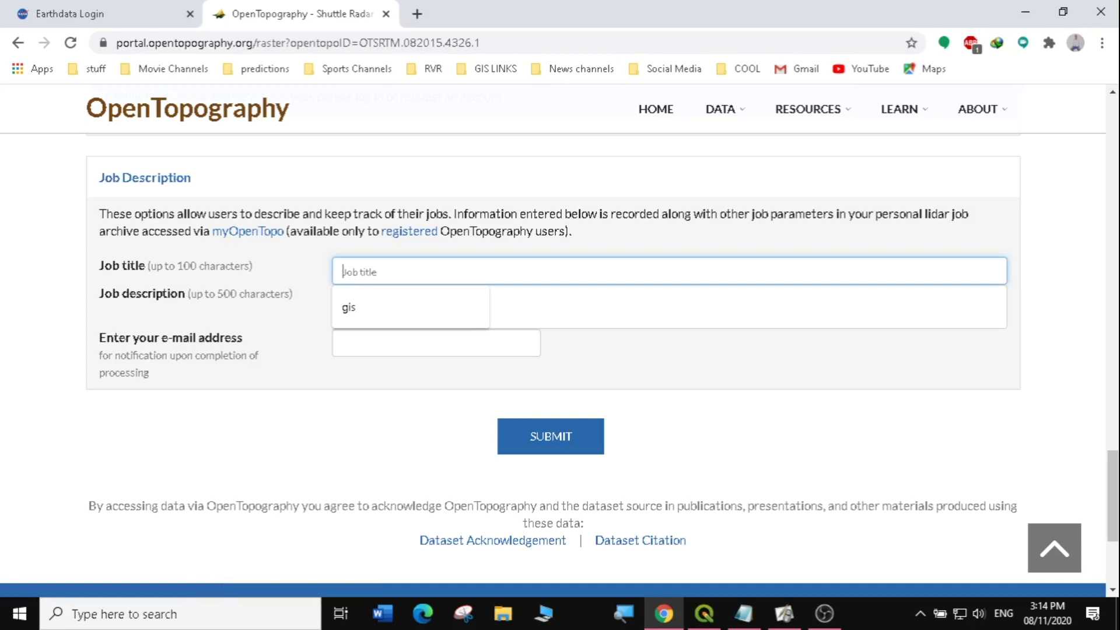
pyautogui.write('gis alalyst')
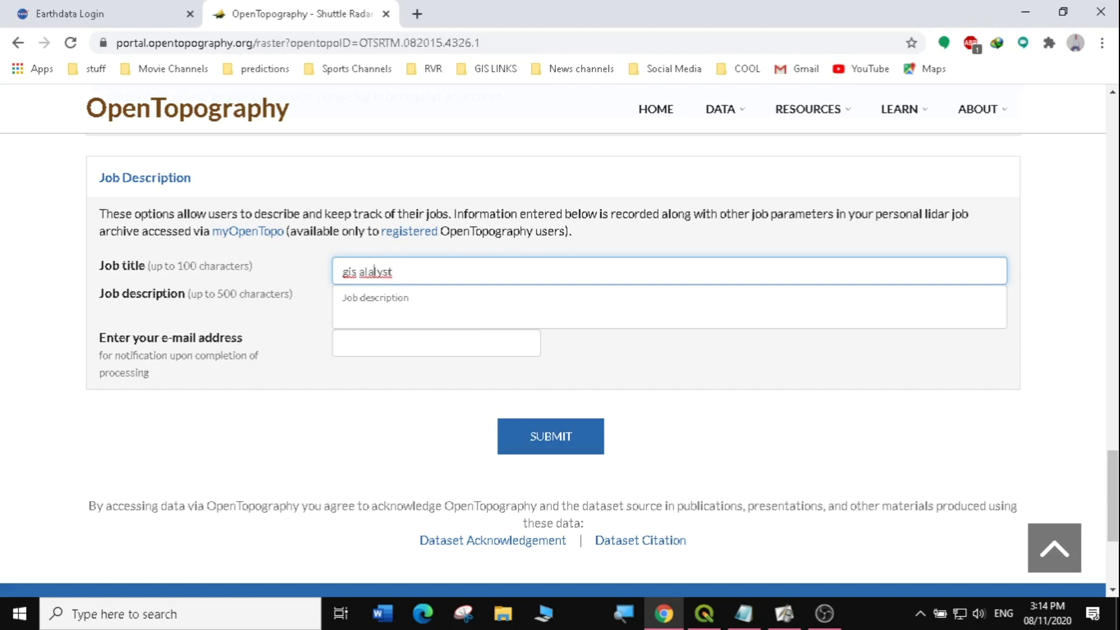
pyautogui.press('BackSpace')
pyautogui.press('BackSpace')
pyautogui.write('n')
pyautogui.click(342, 298)
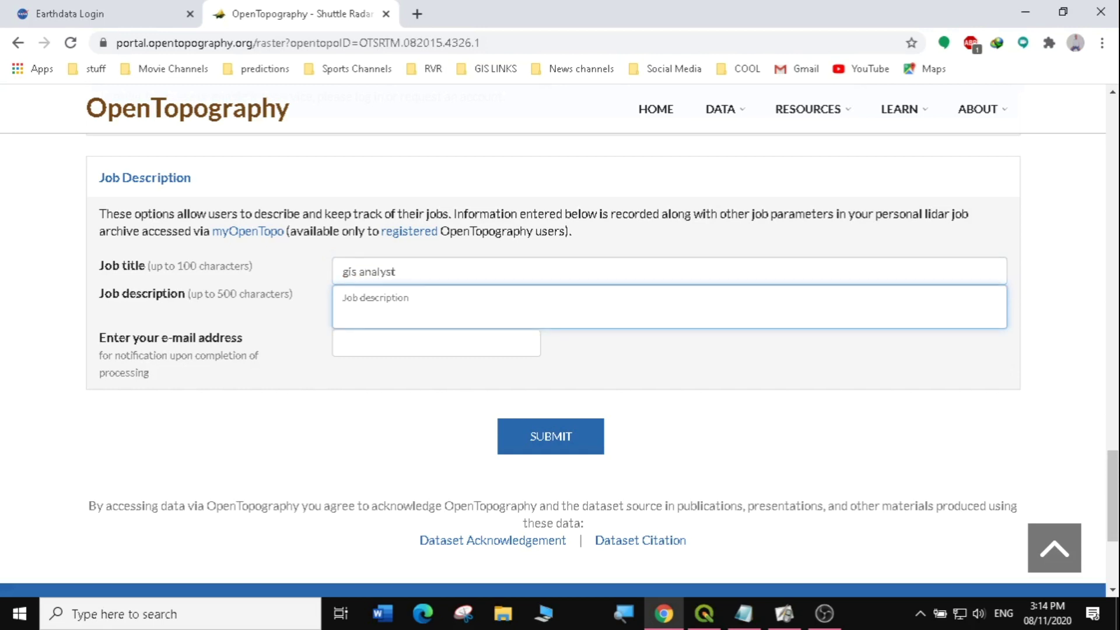
pyautogui.write('gis')
pyautogui.click(353, 344)
pyautogui.write('wi')
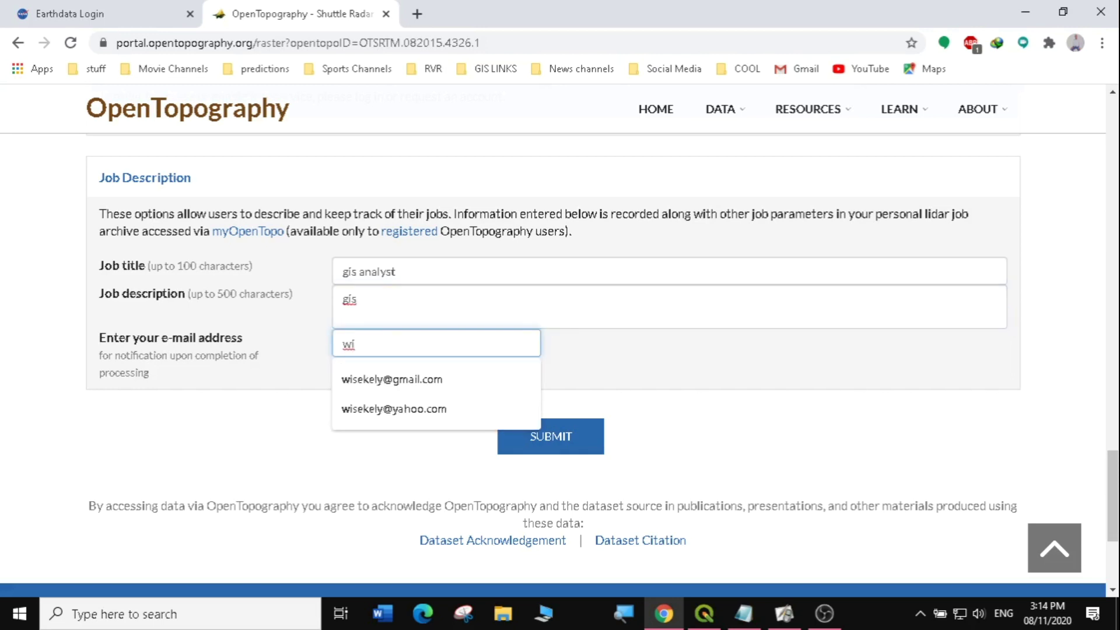
pyautogui.click(382, 379)
pyautogui.click(561, 442)
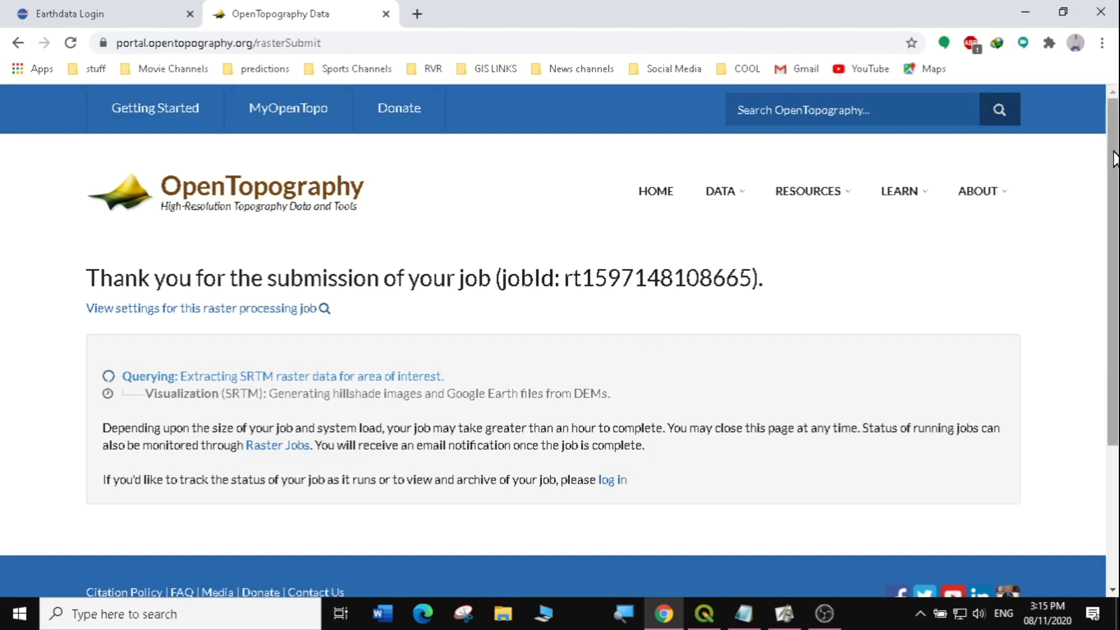
# Follow the SRTM job until it shows Done in 42 secs with rasters_srtm.tar.gz (77.5 MB)
pyautogui.scroll(-3, 1114, 221)
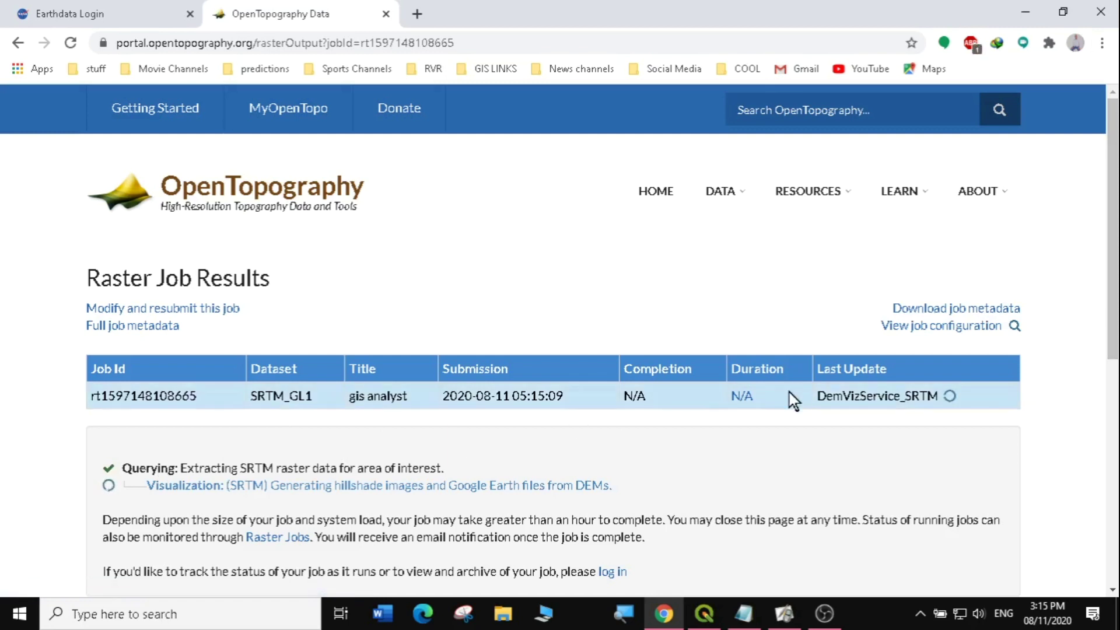
pyautogui.click(952, 399)
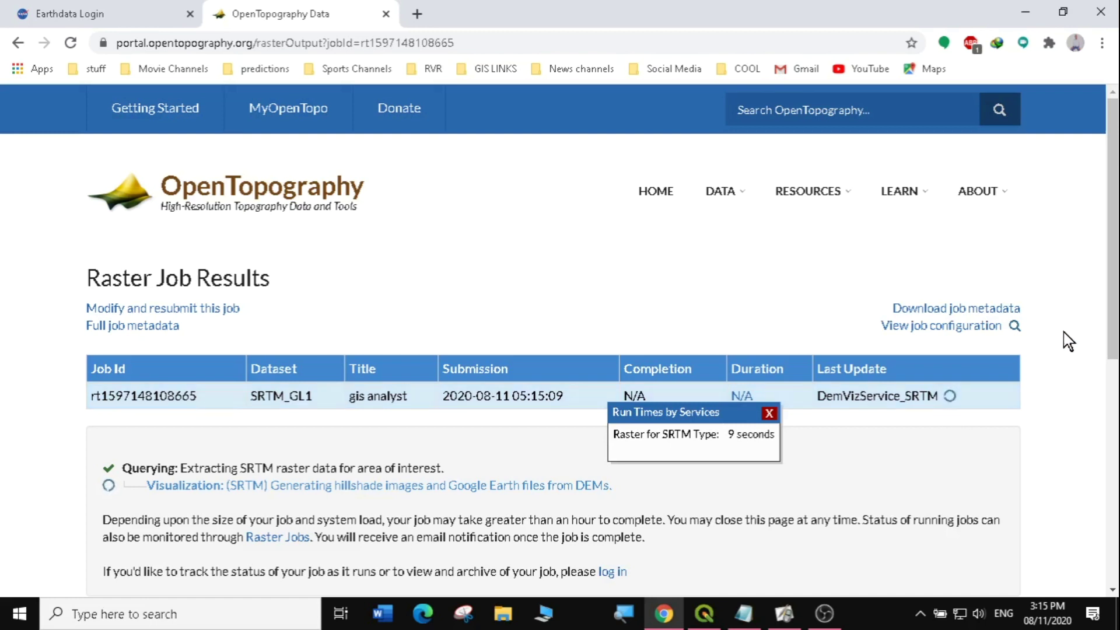
pyautogui.scroll(-2, 559, 341)
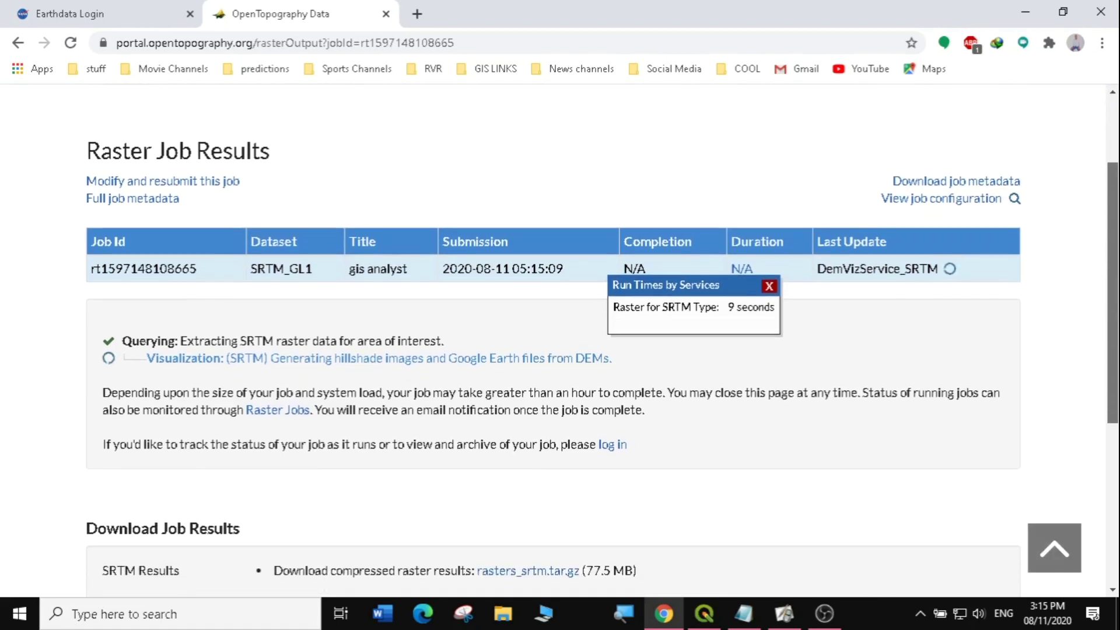
pyautogui.scroll(-1, 559, 341)
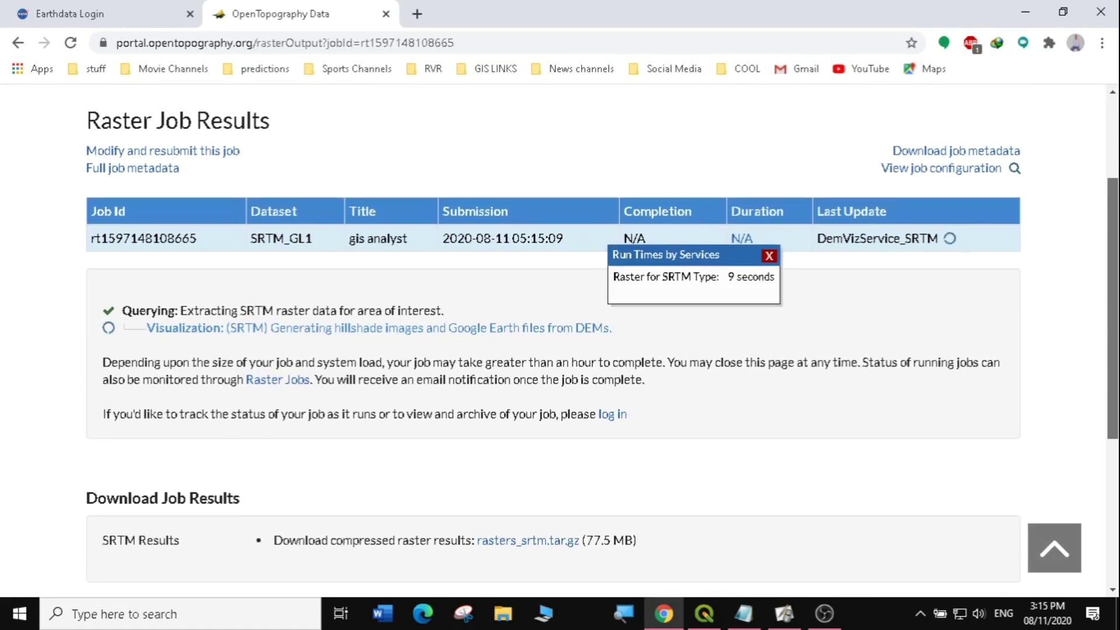
pyautogui.scroll(-1, 559, 341)
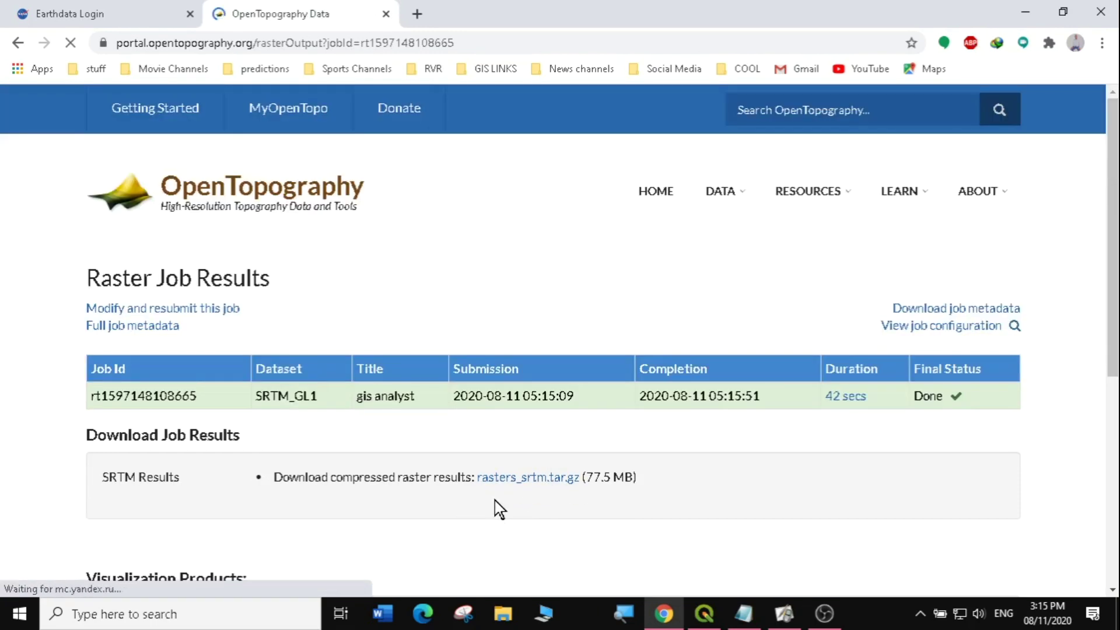
pyautogui.scroll(-5, 382, 317)
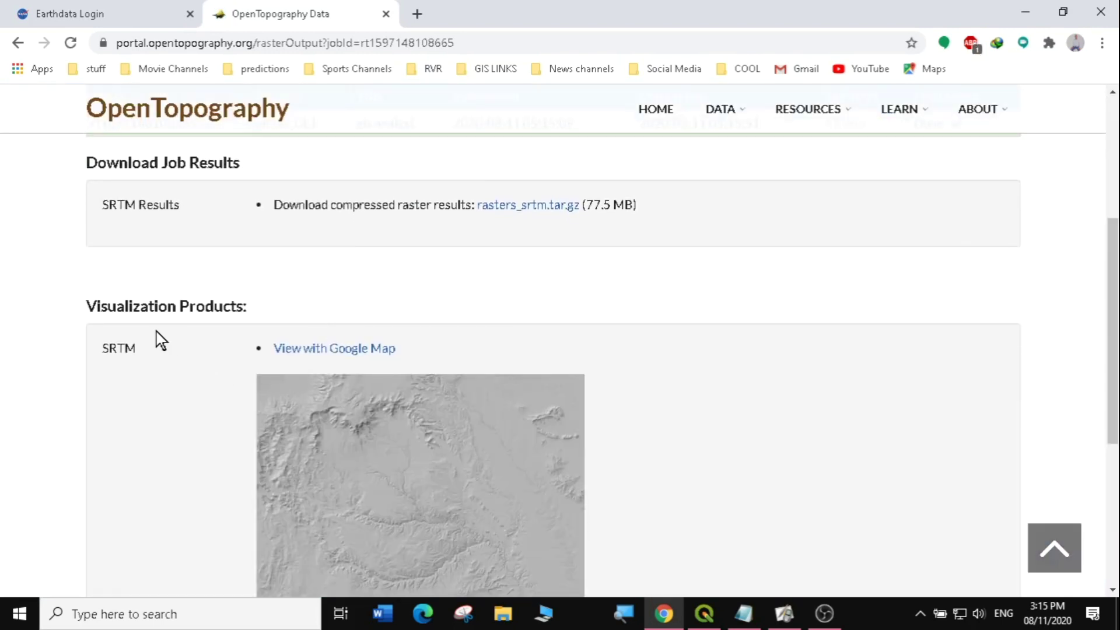
pyautogui.scroll(-2, 1113, 257)
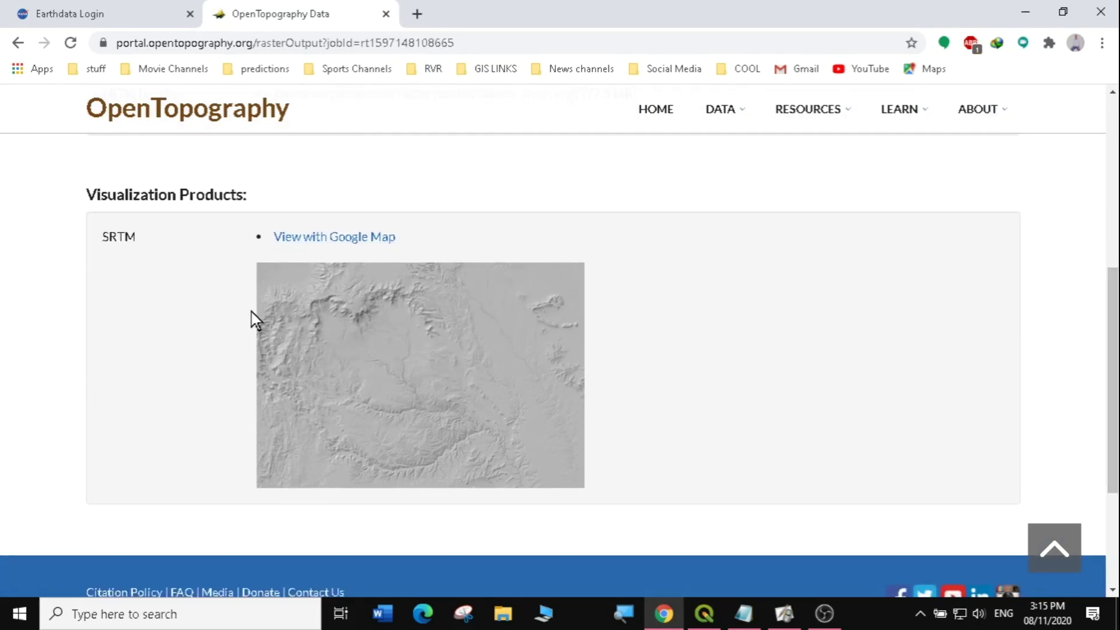
pyautogui.scroll(3, 1113, 280)
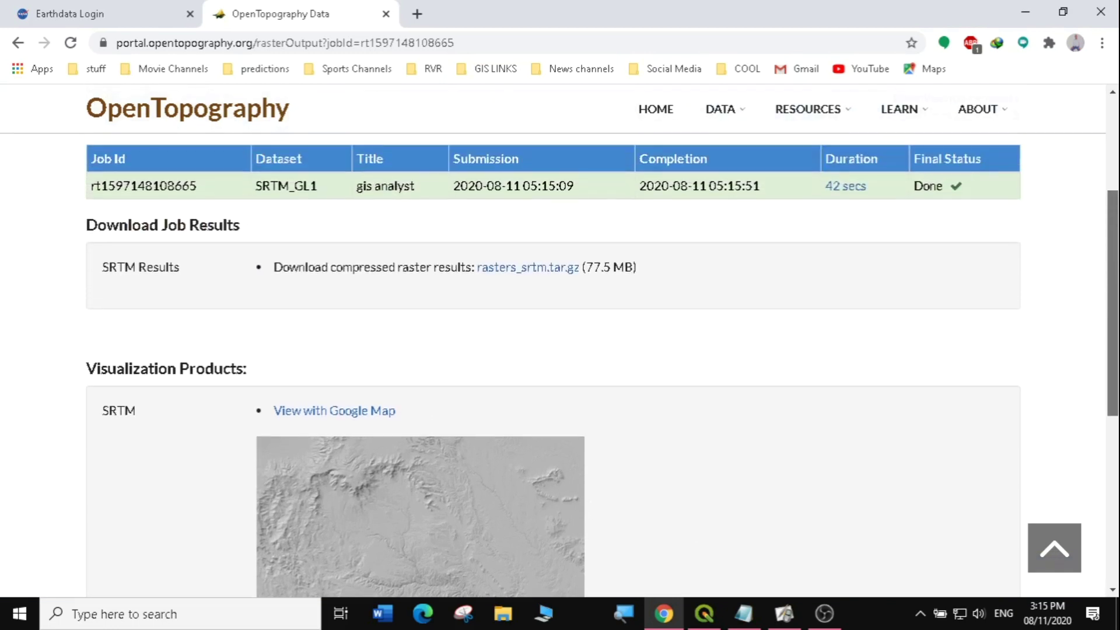
pyautogui.scroll(-3, 618, 414)
pyautogui.scroll(4, 617, 414)
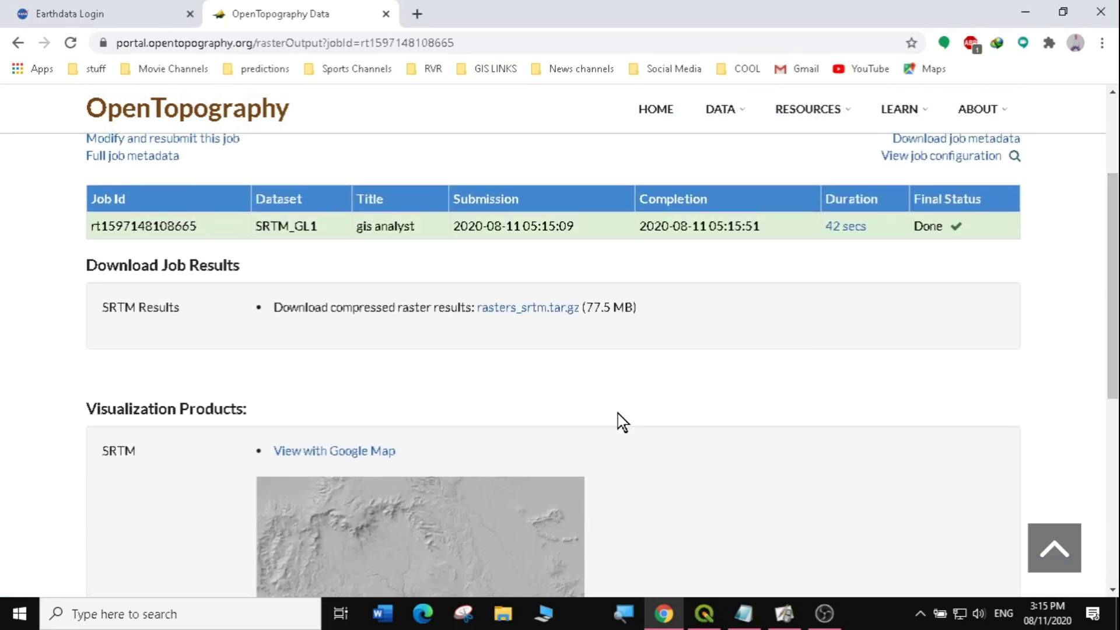
pyautogui.click(547, 313)
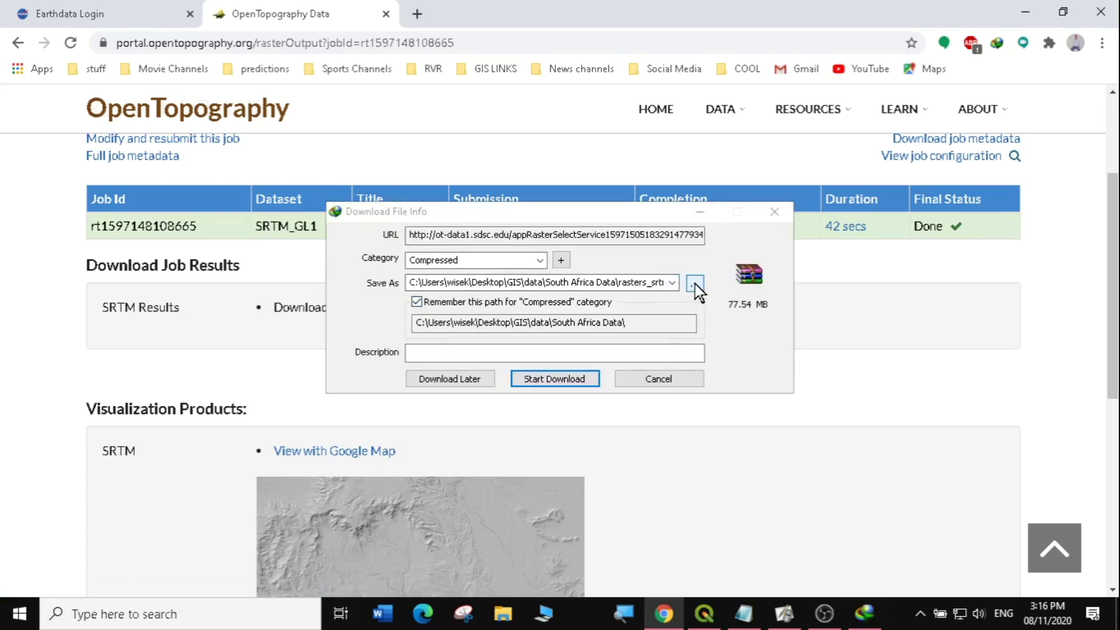
# Browse for a new save location in Desktop\GIS\data and create a 'raster data' folder there
pyautogui.click(695, 284)
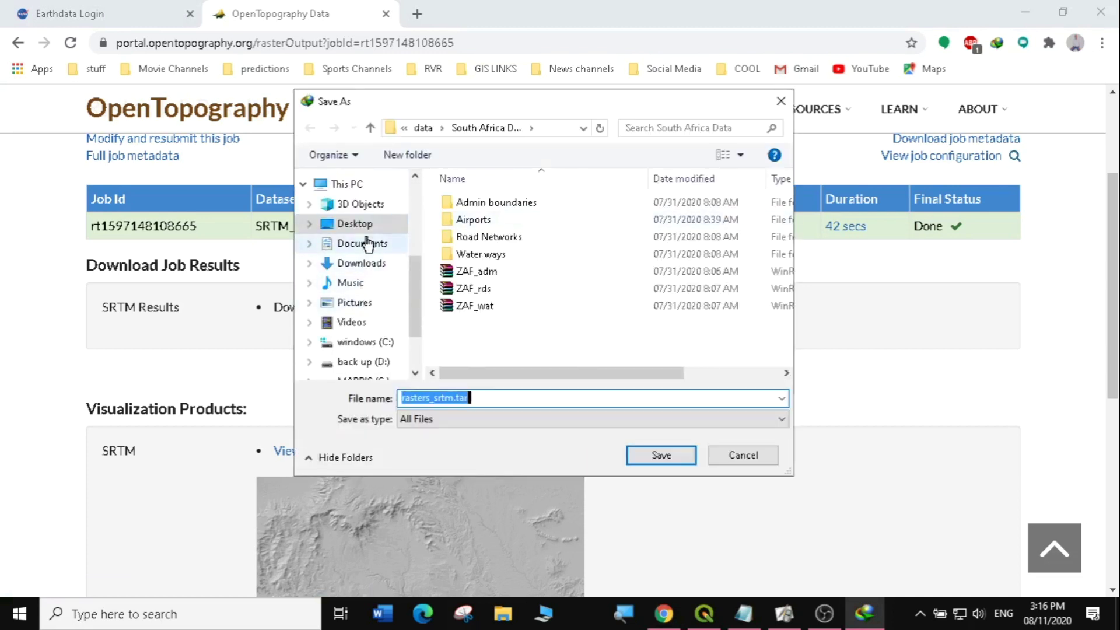
pyautogui.click(365, 228)
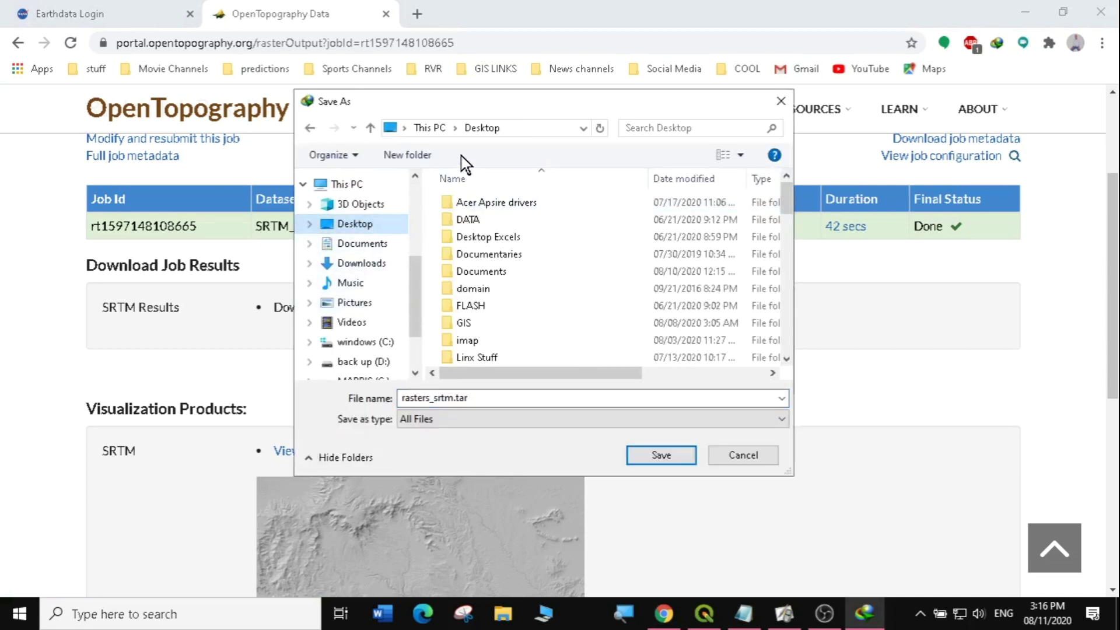
pyautogui.doubleClick(466, 324)
pyautogui.doubleClick(465, 205)
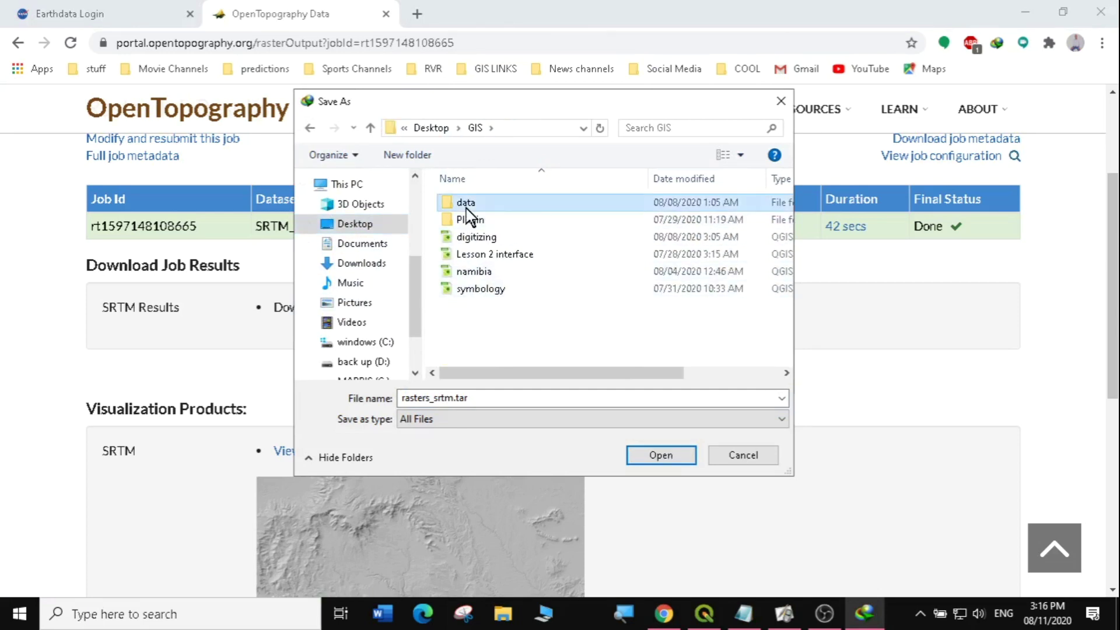
pyautogui.click(411, 159)
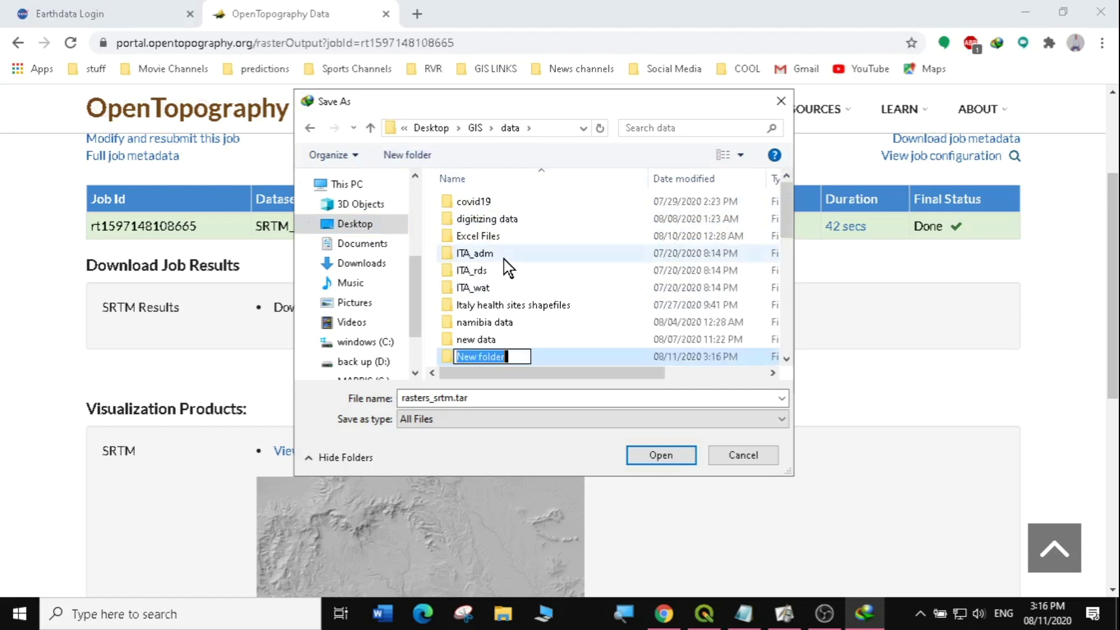
pyautogui.write('ras')
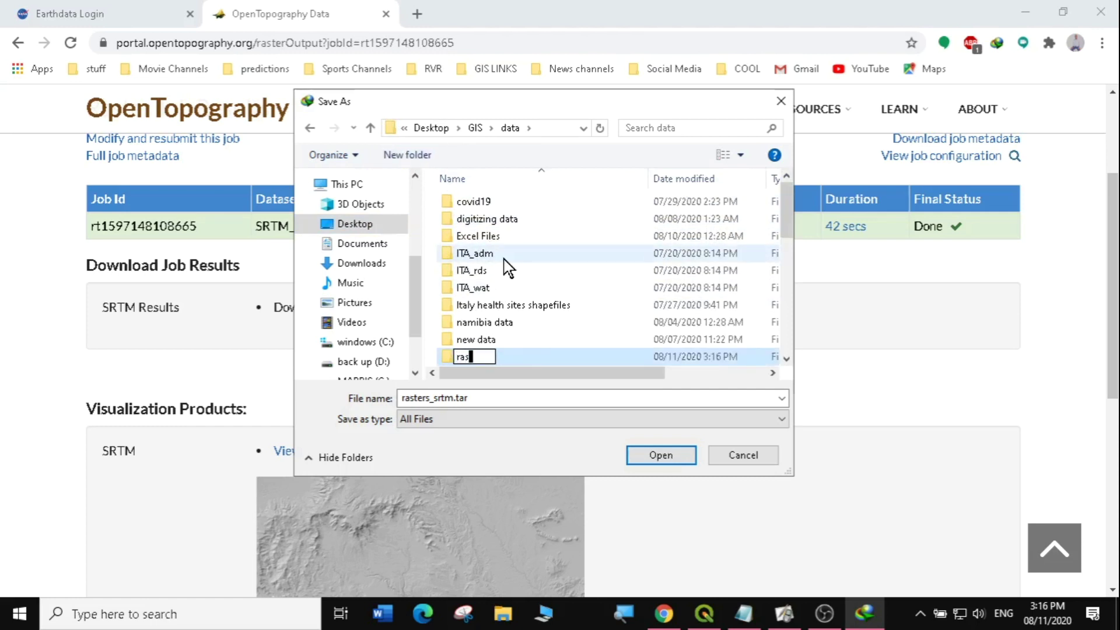
pyautogui.write('ter data')
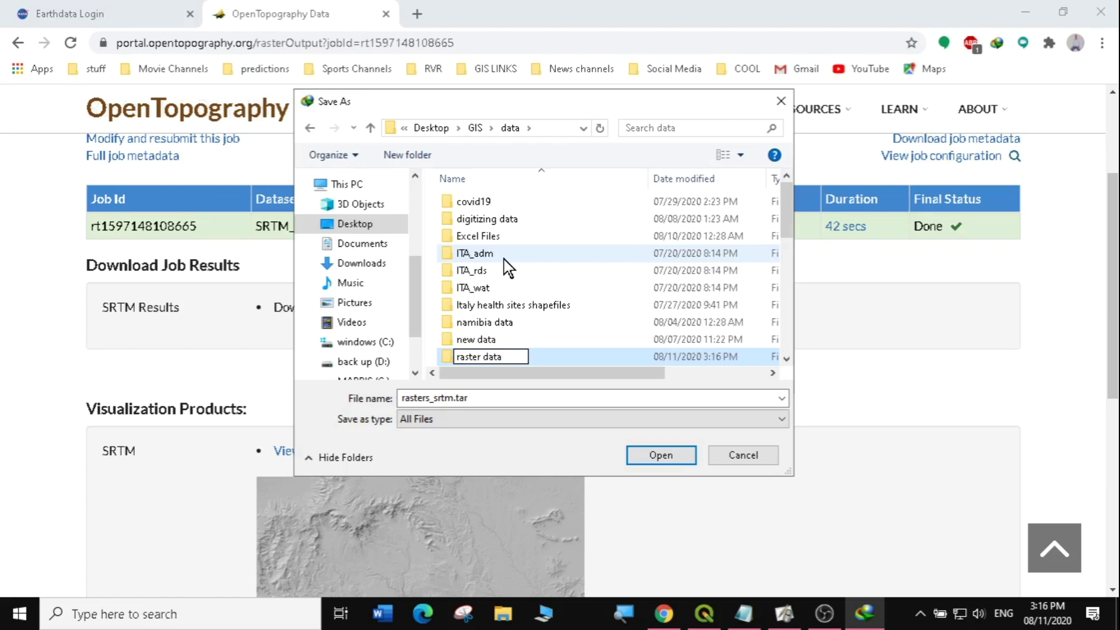
pyautogui.press('Return')
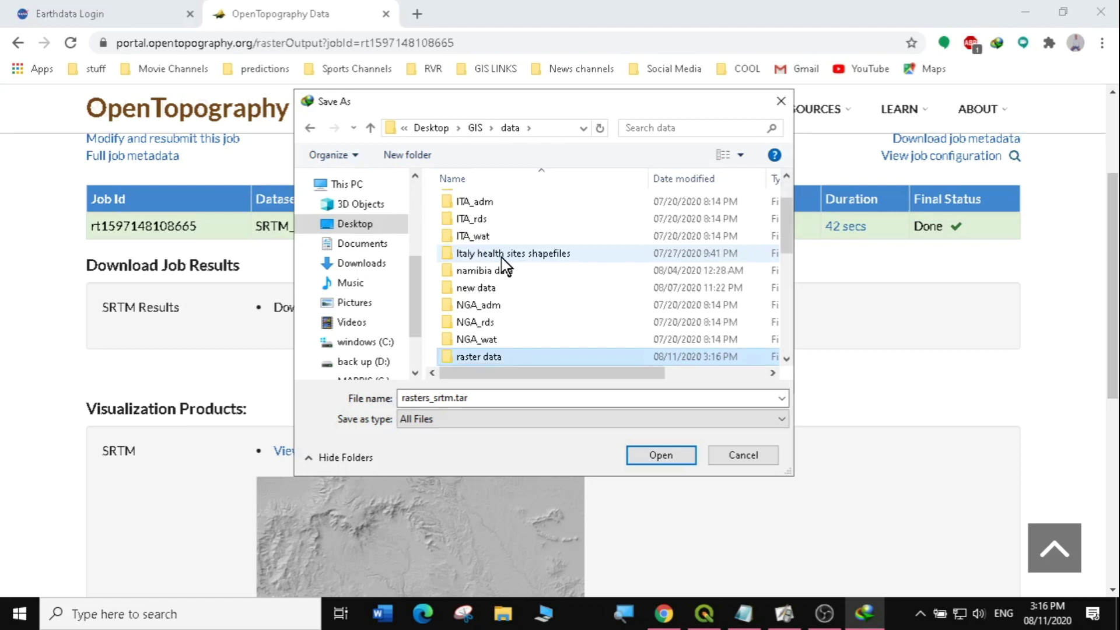
pyautogui.doubleClick(491, 358)
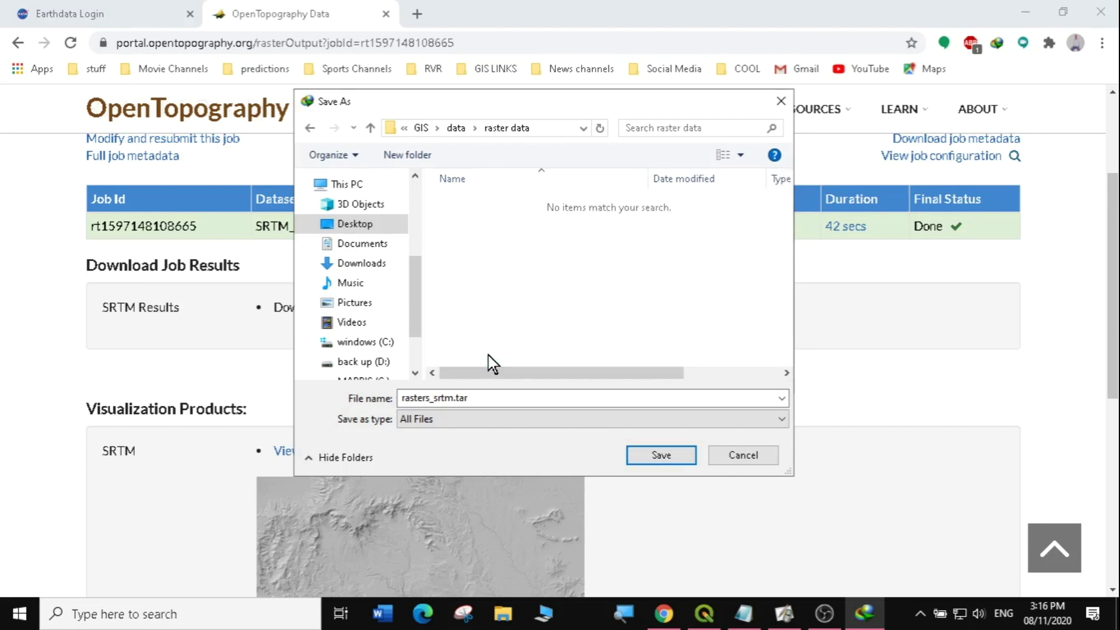
# Create a 'DEM' folder inside 'raster data' and open it as the save location
pyautogui.click(416, 153)
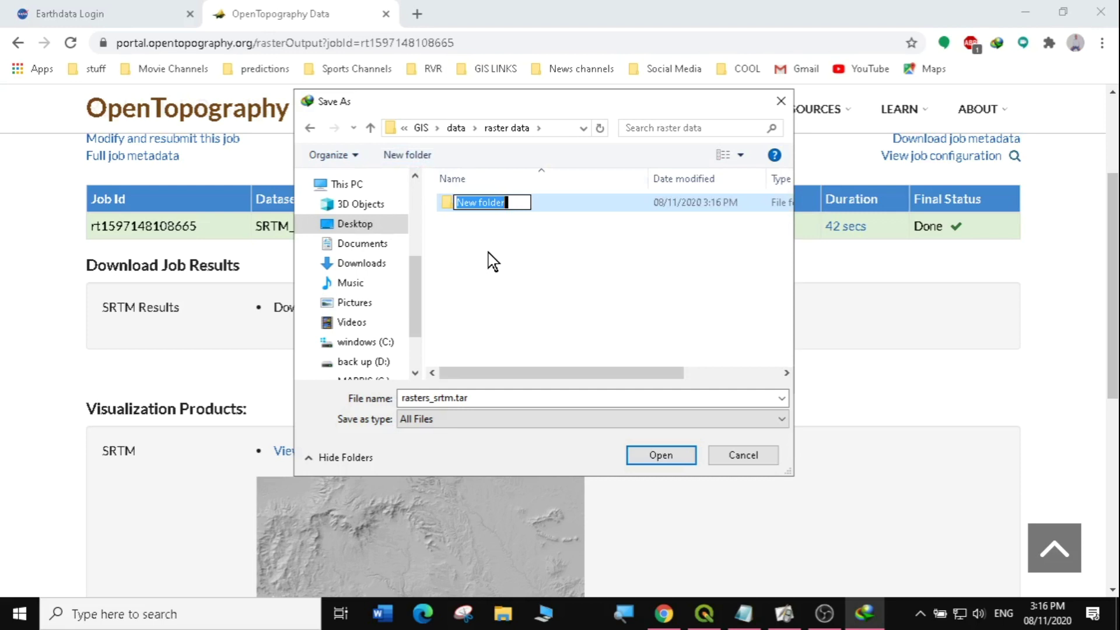
pyautogui.write('DE')
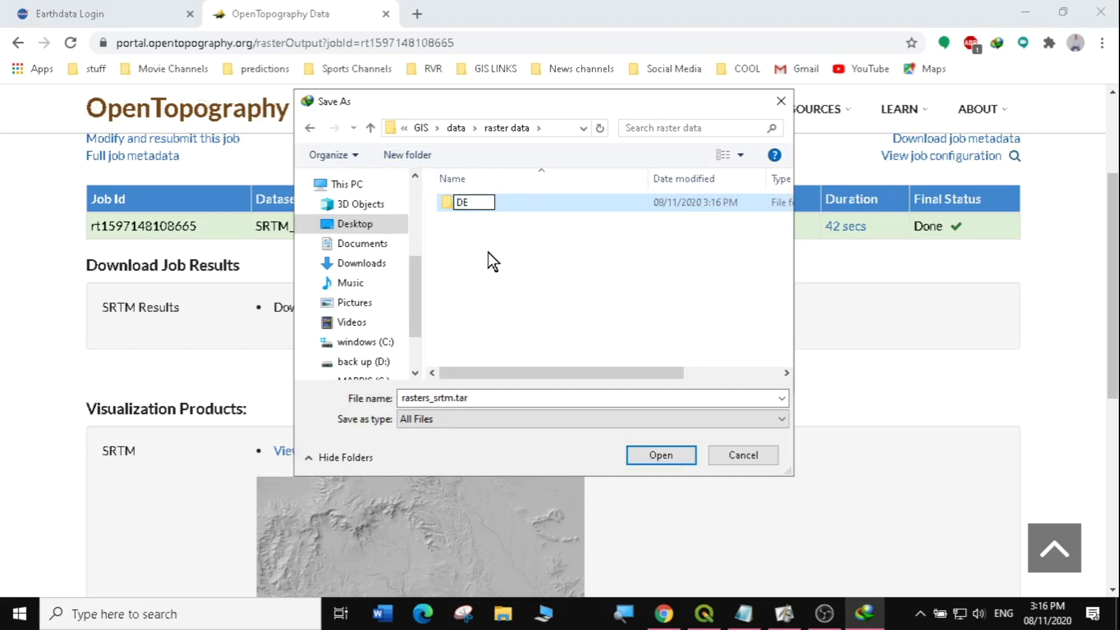
pyautogui.write('M')
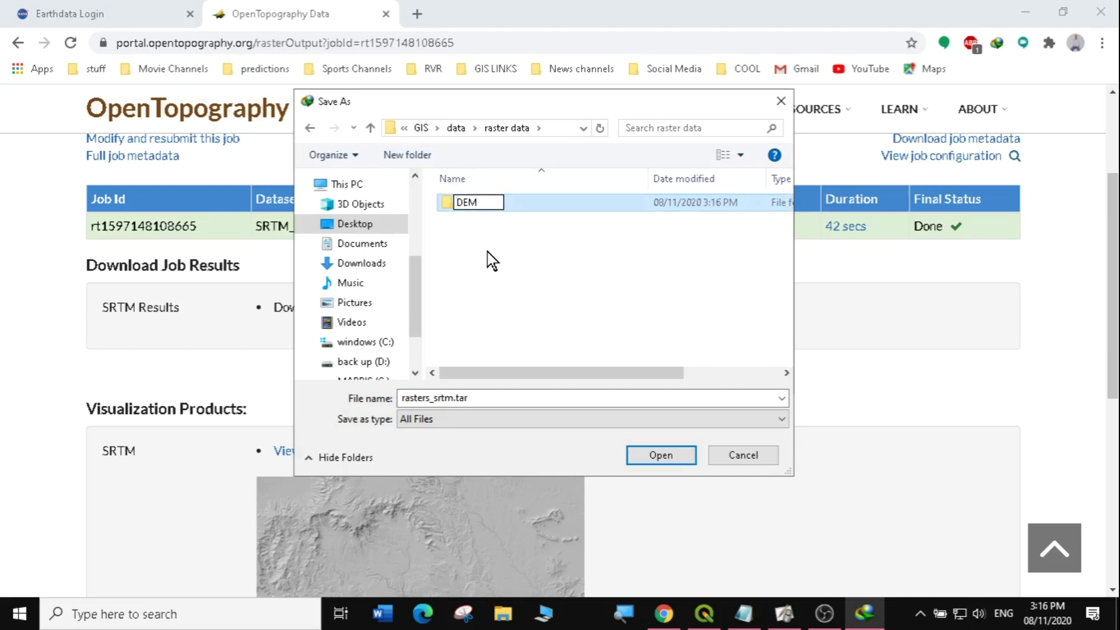
pyautogui.click(484, 216)
pyautogui.doubleClick(483, 204)
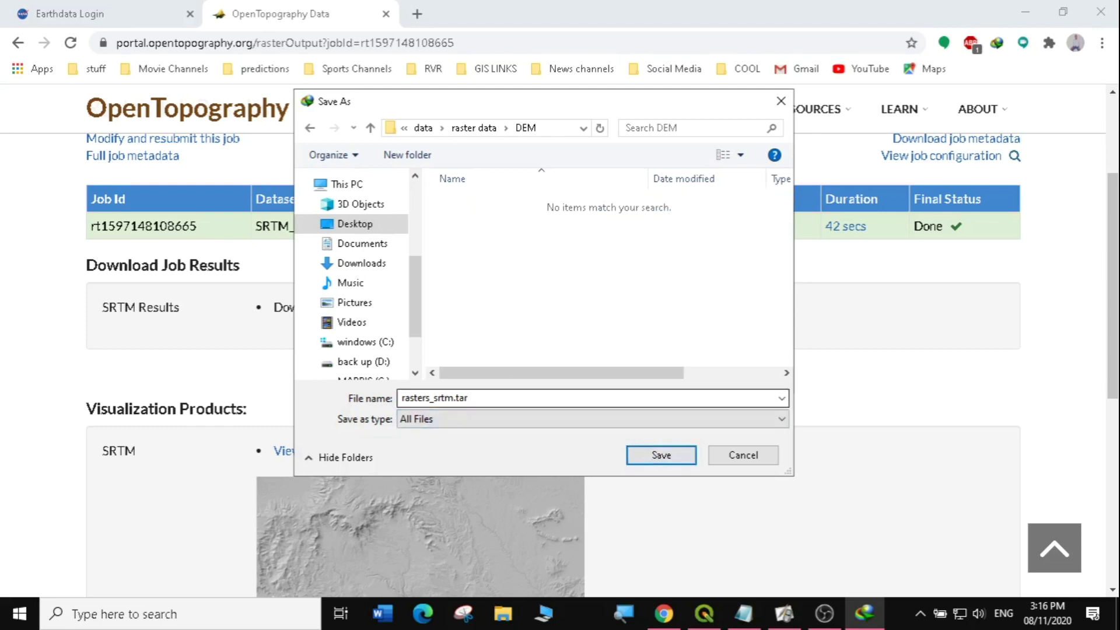
# Save and download the 77.54 MB rasters_srtm.tar.gz into DEM, then open its folder
pyautogui.click(660, 455)
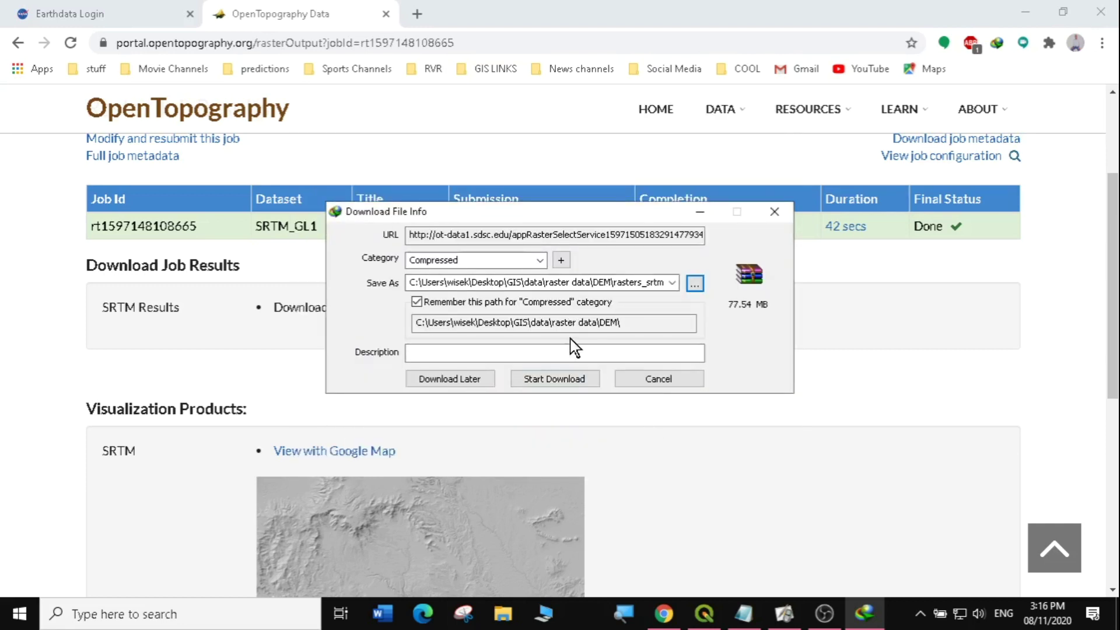
pyautogui.click(548, 379)
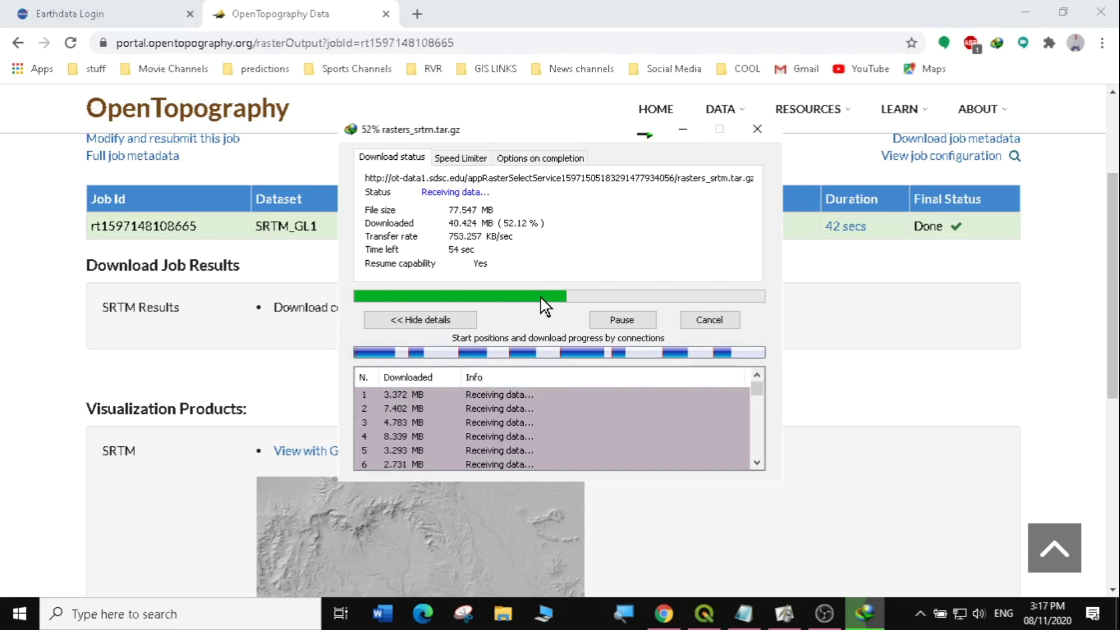
pyautogui.moveTo(758, 619)
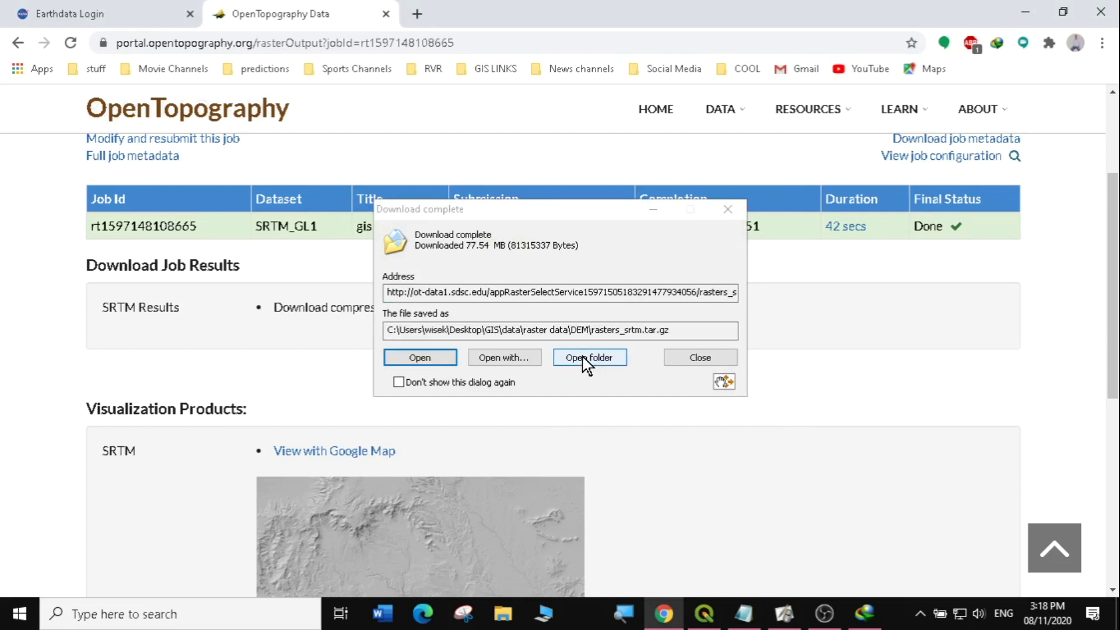
pyautogui.click(585, 361)
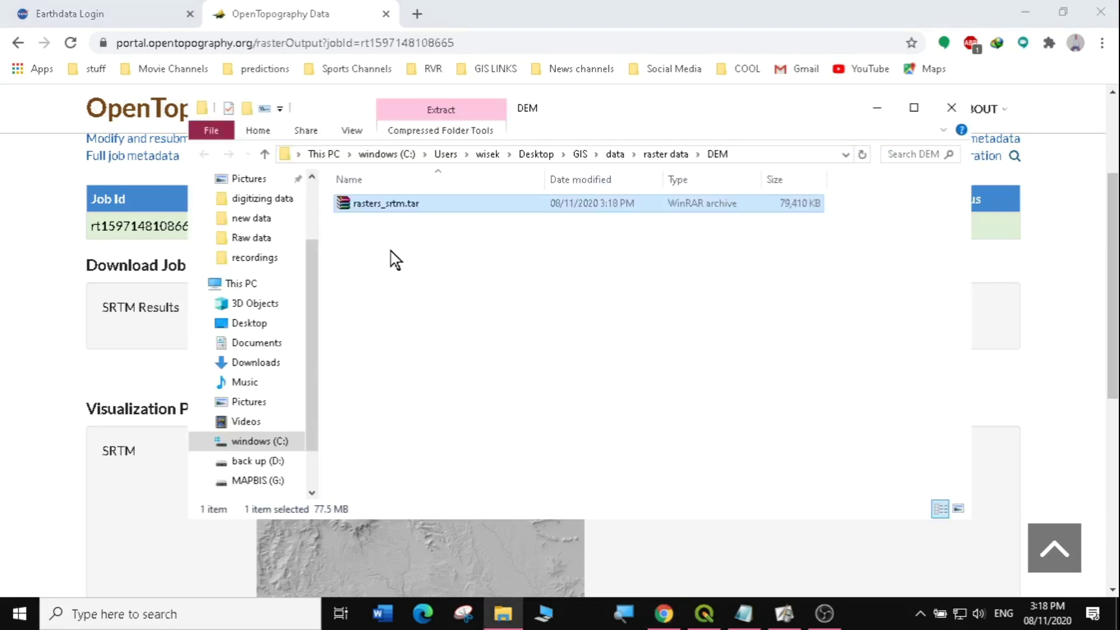
# Extract rasters_srtm.tar to a rasters_srtm folder, check it holds output_srtm, and close Explorer
pyautogui.doubleClick(415, 204)
pyautogui.rightClick(411, 203)
pyautogui.click(503, 271)
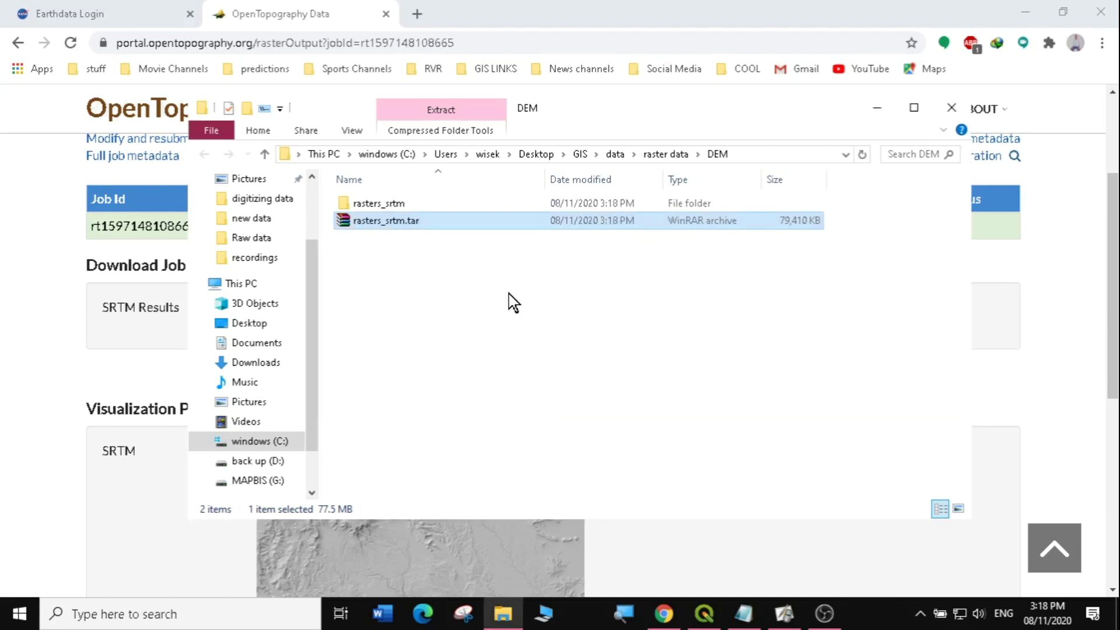
pyautogui.doubleClick(385, 205)
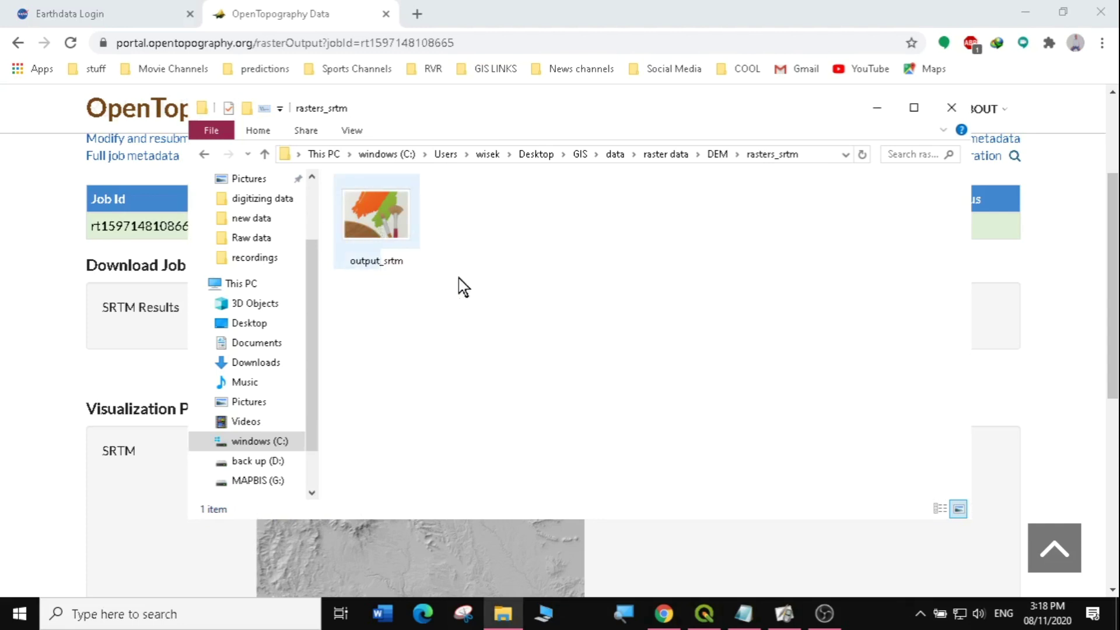
pyautogui.click(949, 107)
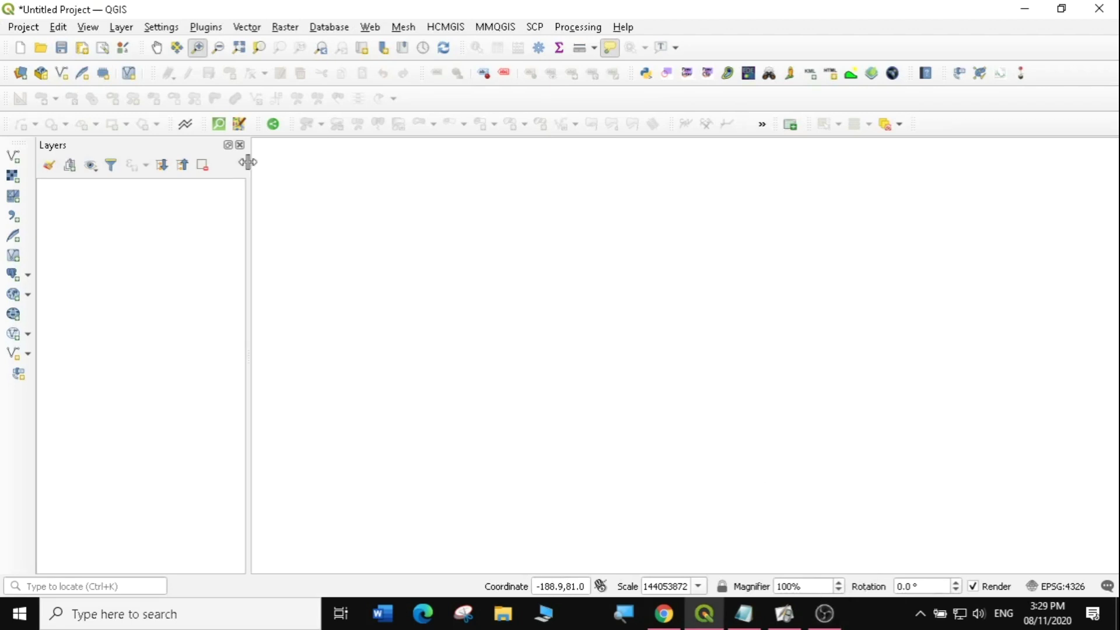
# Start a new QGIS project, discarding the save prompt
pyautogui.click(17, 29)
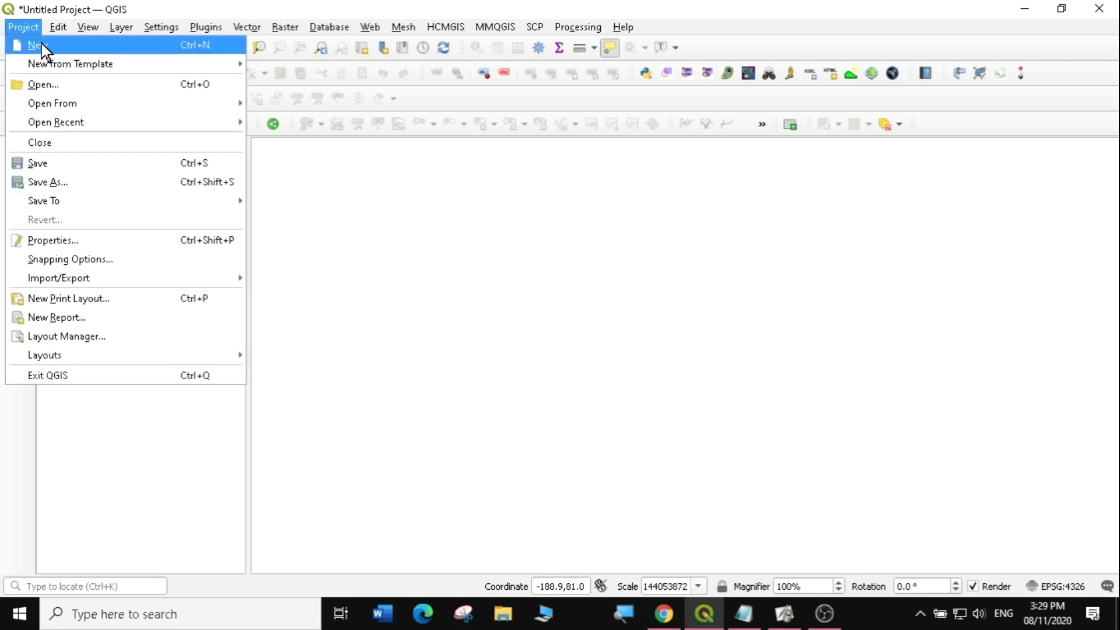
pyautogui.click(41, 45)
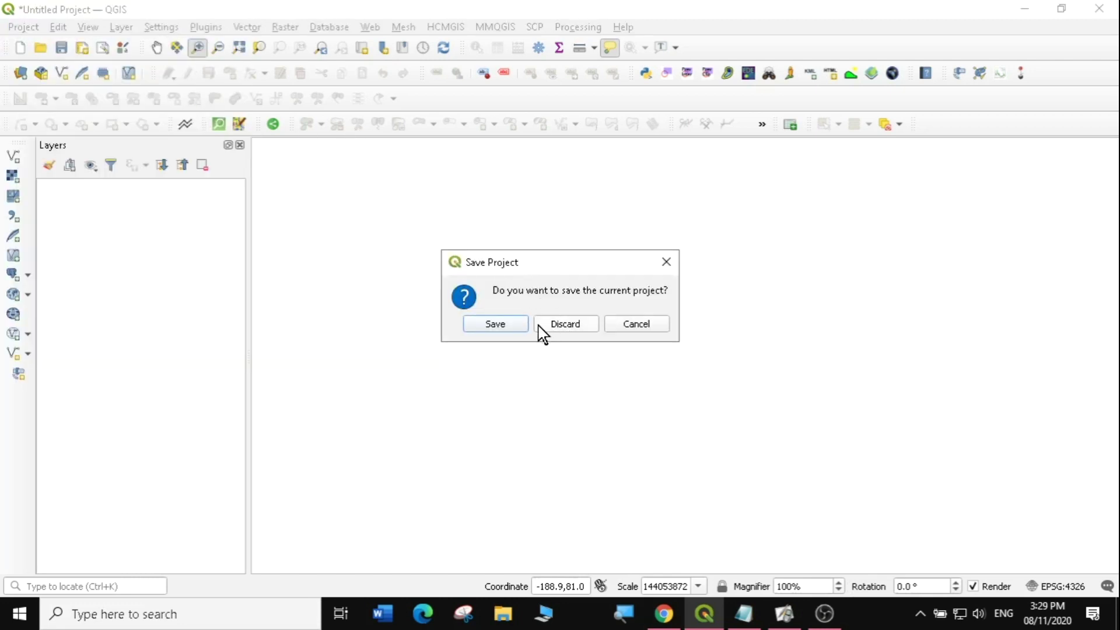
pyautogui.click(666, 262)
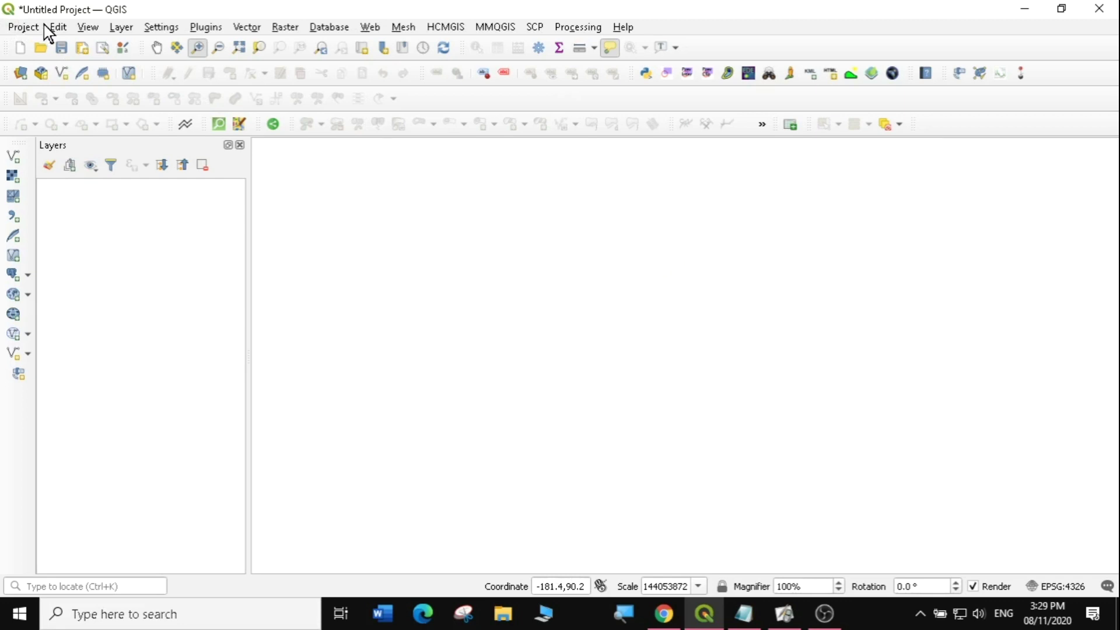
# Open the Add Raster Layer data source dialog from the Layer menu
pyautogui.click(116, 26)
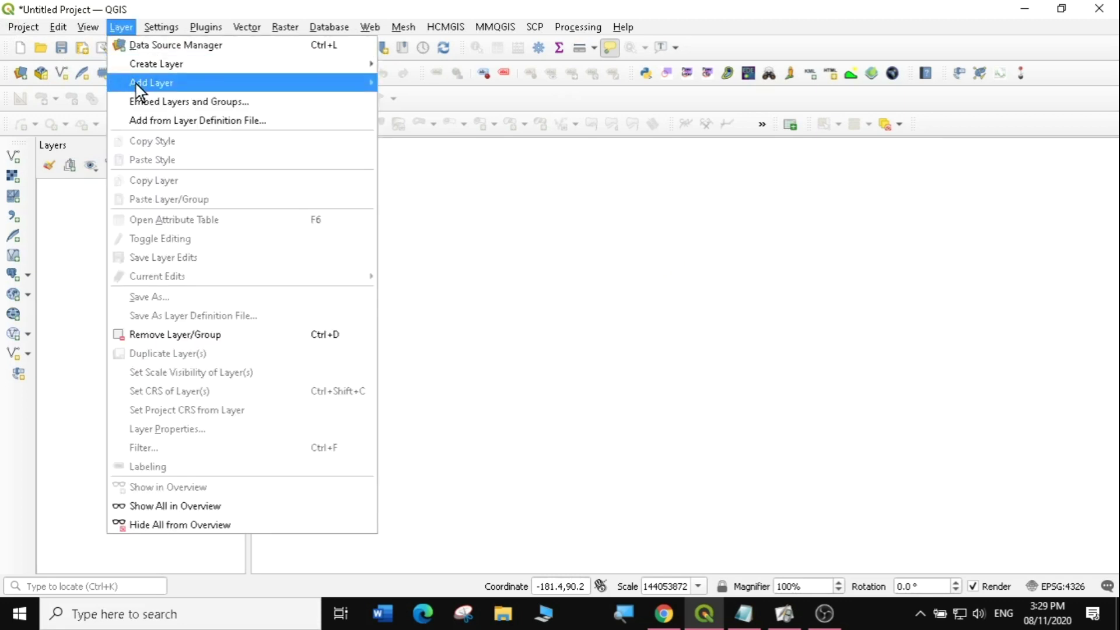
pyautogui.moveTo(146, 83)
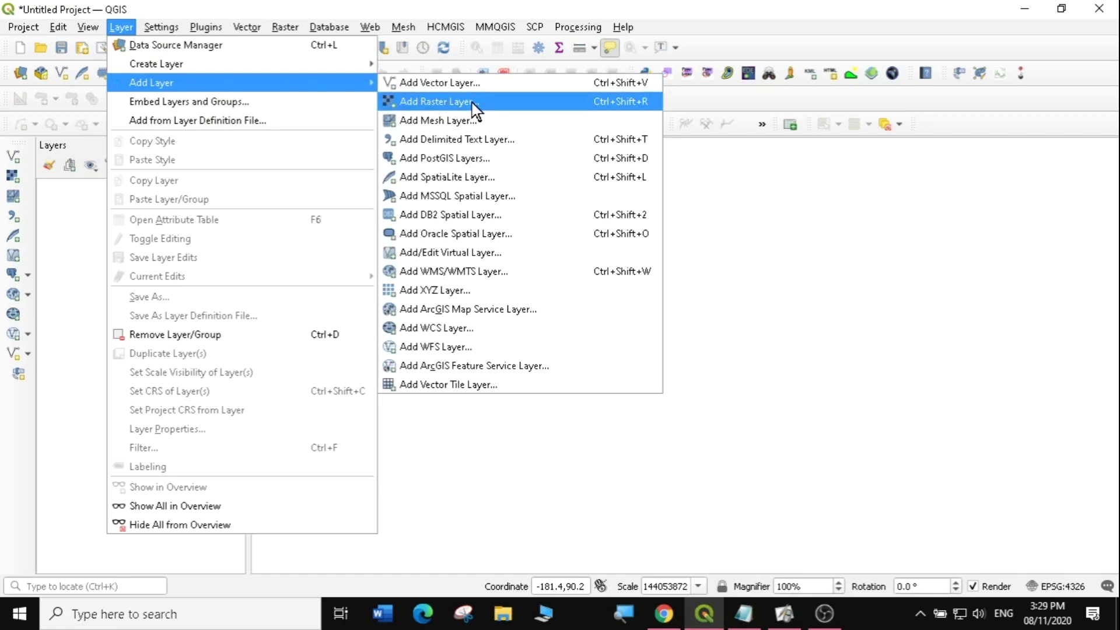
pyautogui.click(455, 103)
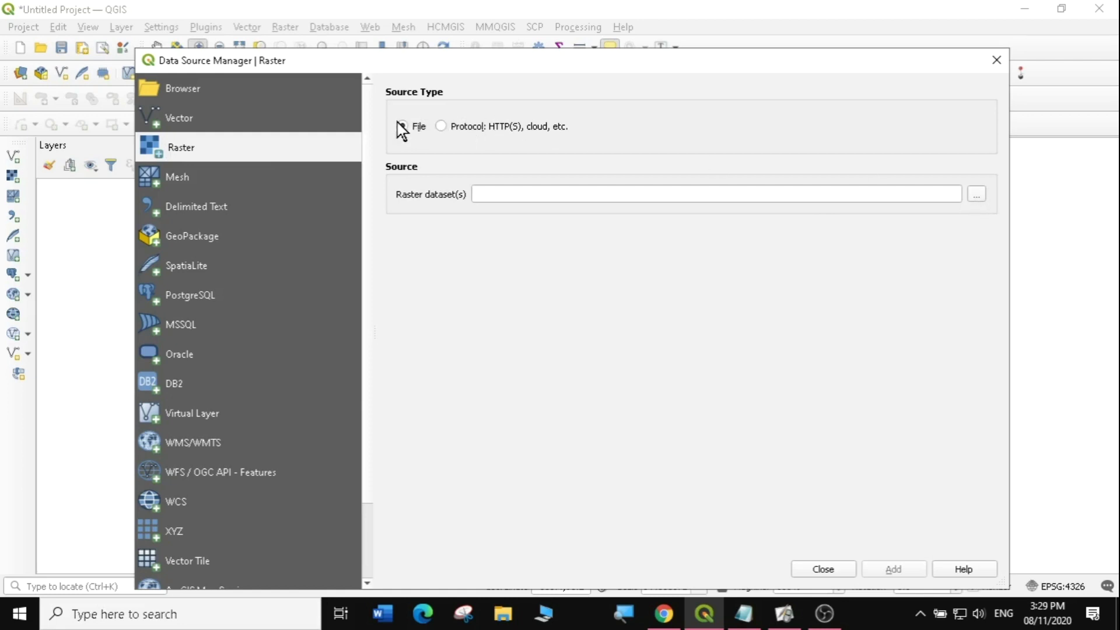
# Browse to GIS > data > raster data > DEM > rasters_srtm
pyautogui.click(976, 194)
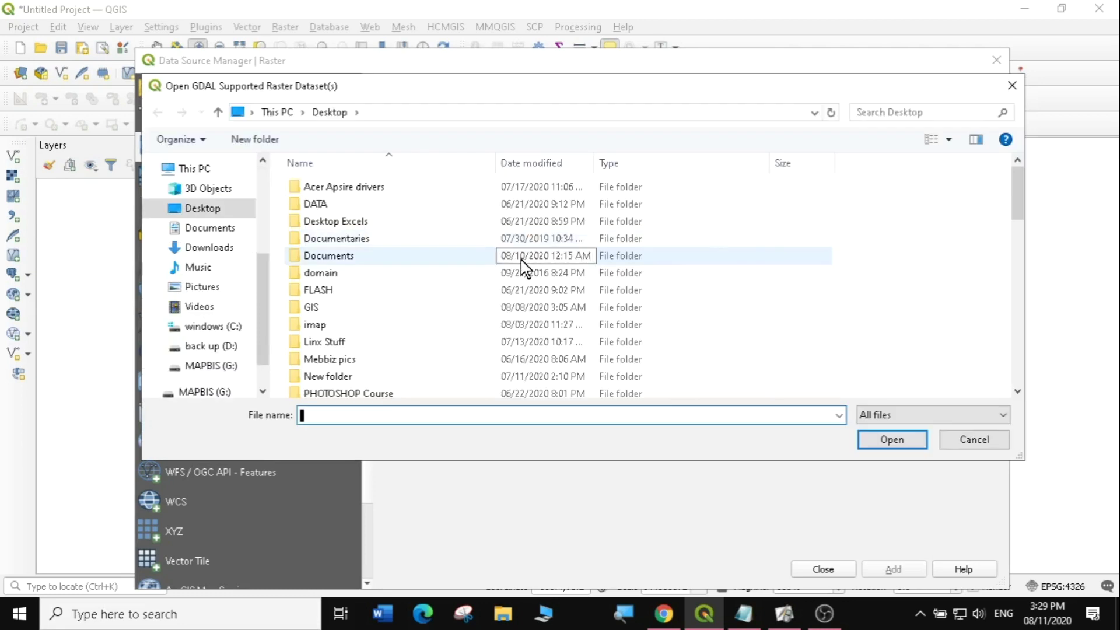
pyautogui.doubleClick(320, 306)
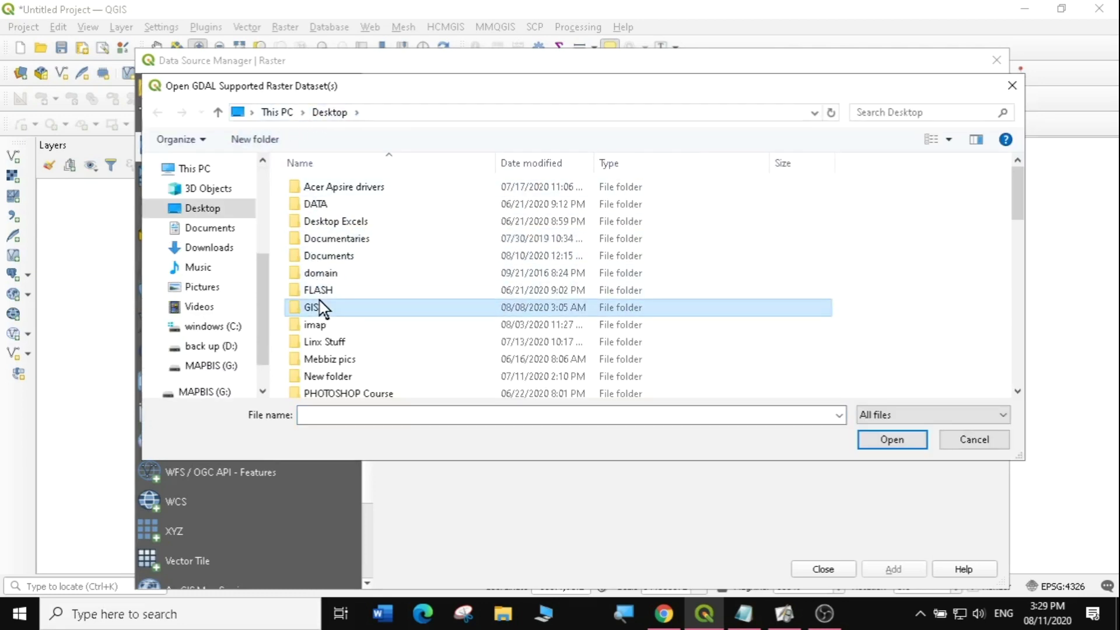
pyautogui.doubleClick(313, 187)
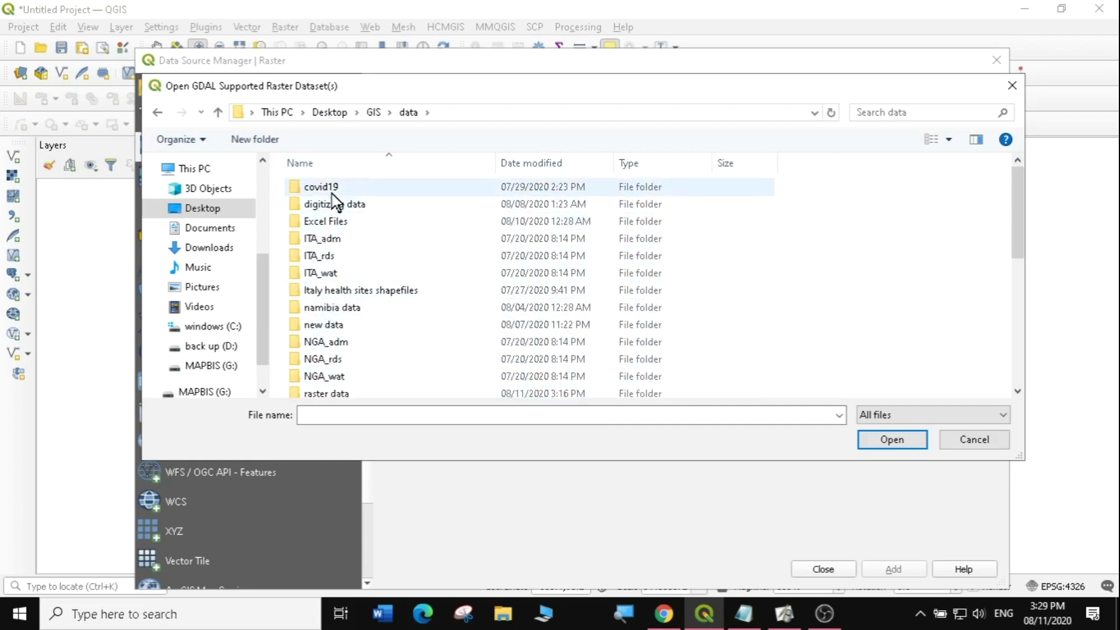
pyautogui.moveTo(1018, 222); pyautogui.dragTo(1012, 266)
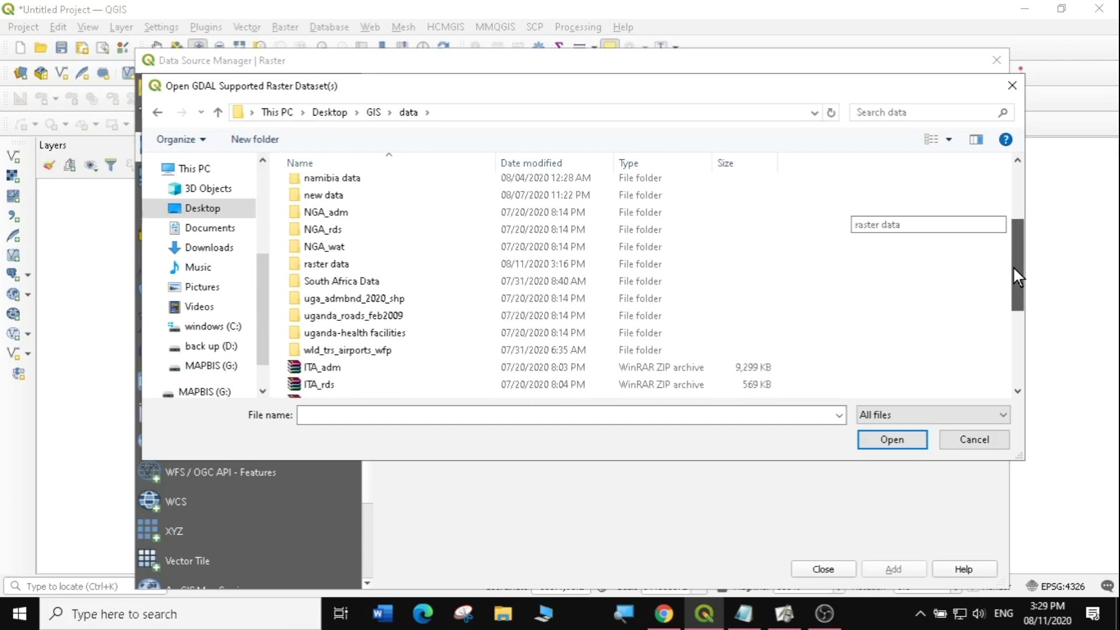
pyautogui.doubleClick(348, 266)
pyautogui.doubleClick(312, 187)
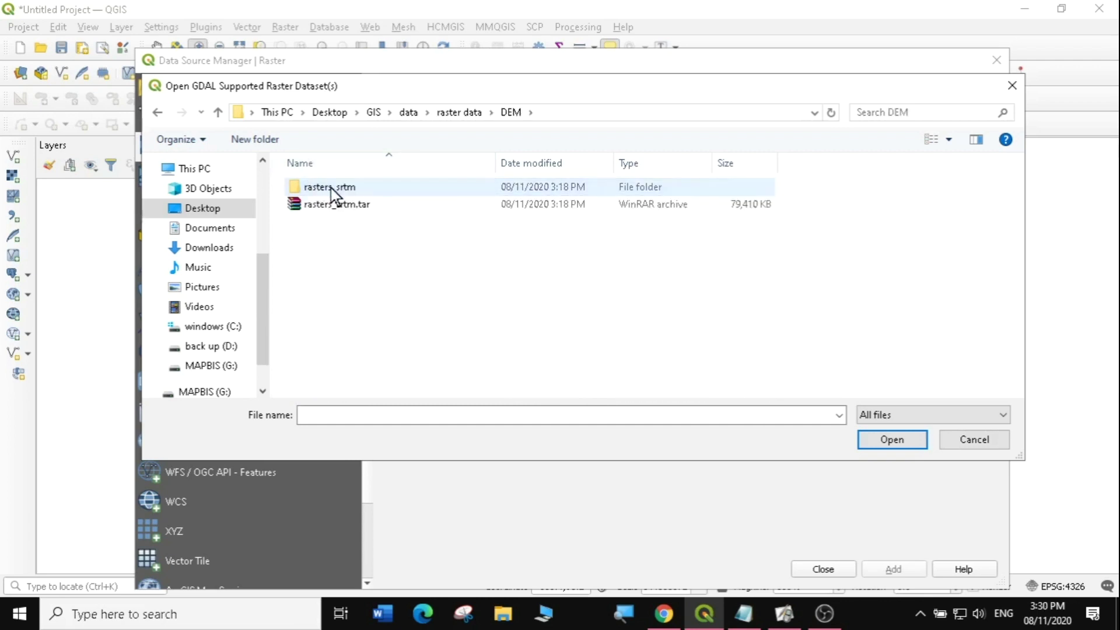
pyautogui.doubleClick(325, 186)
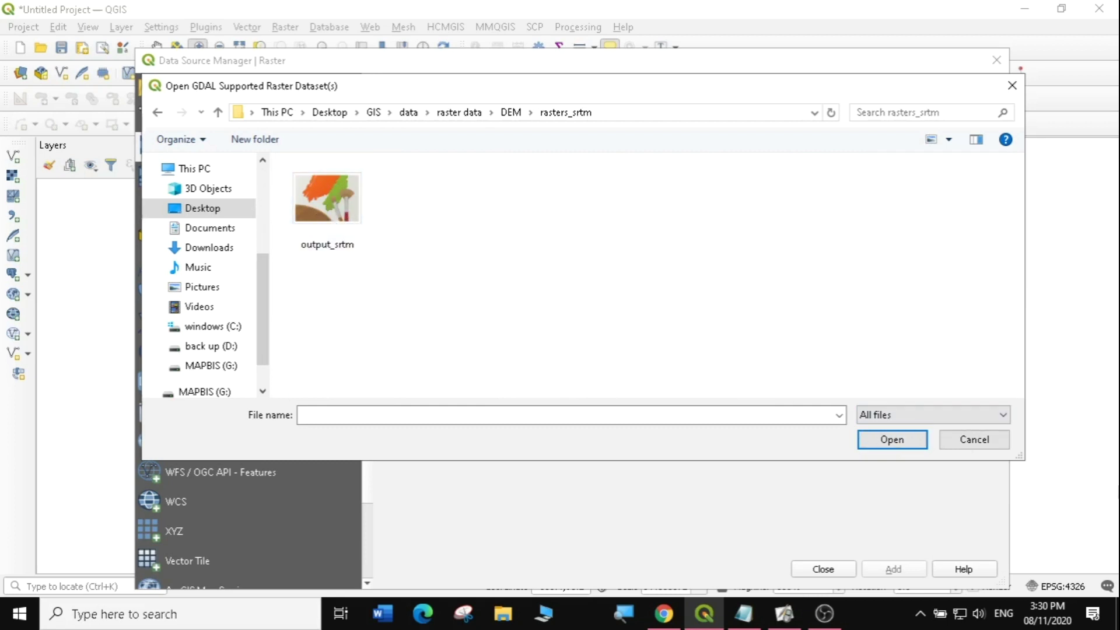
# Filter to GeoTIFF files and choose output_srtm as the raster dataset
pyautogui.click(982, 415)
pyautogui.click(431, 243)
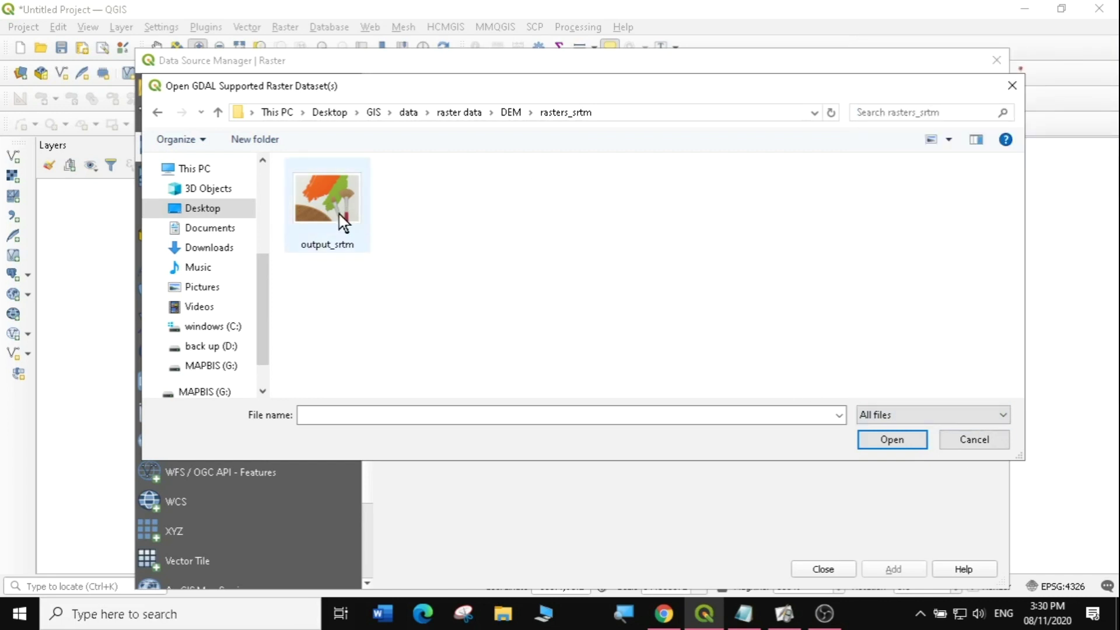
pyautogui.click(974, 417)
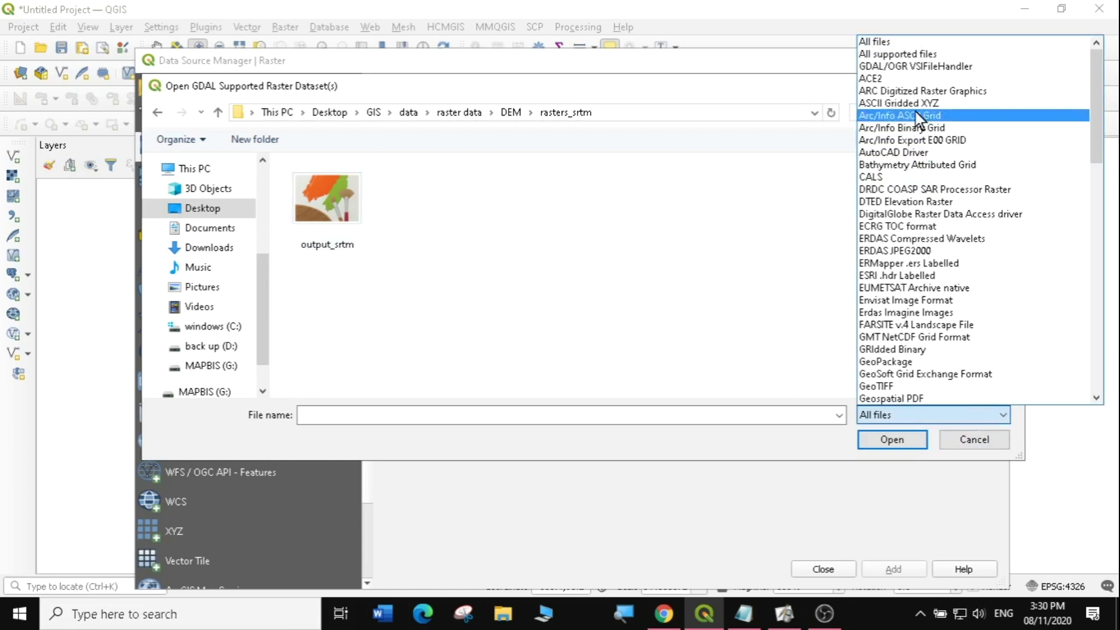
pyautogui.moveTo(1094, 107); pyautogui.dragTo(1096, 172)
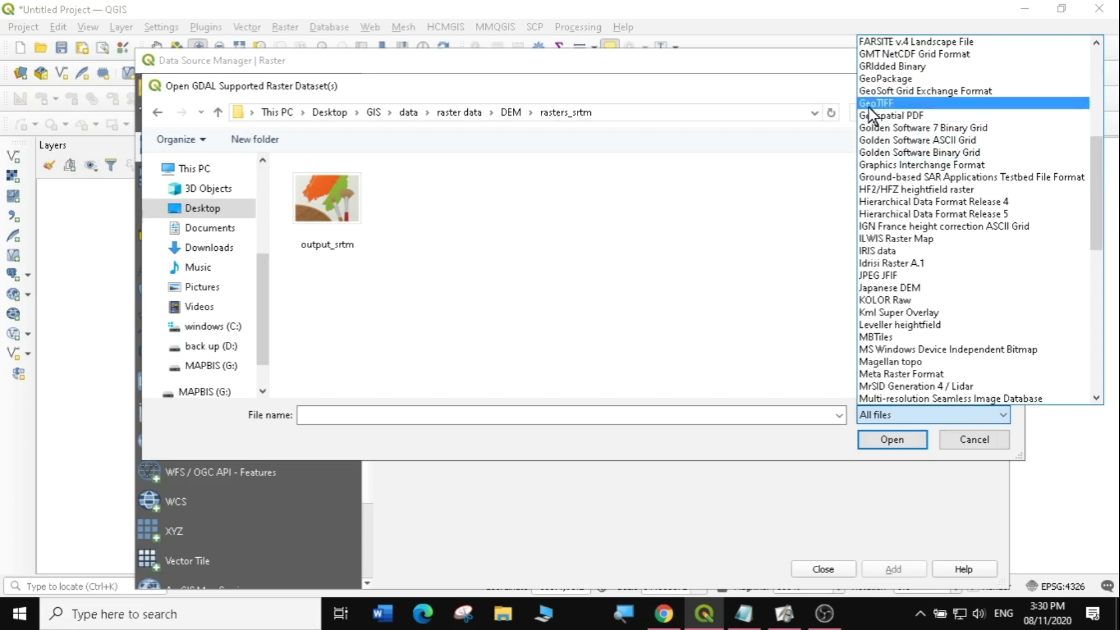
pyautogui.click(877, 104)
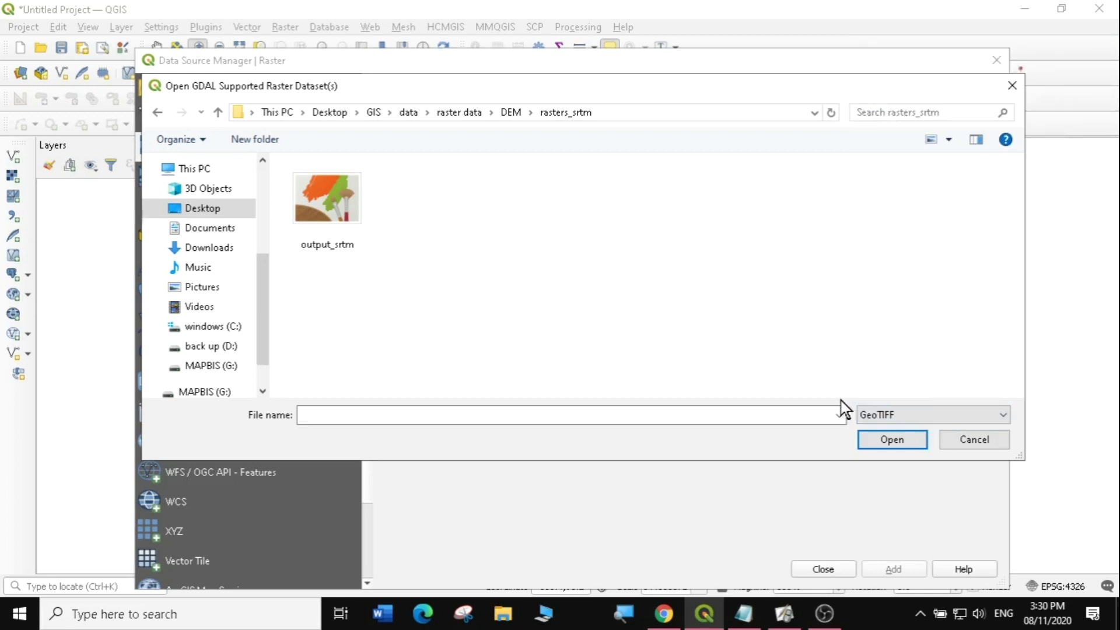
pyautogui.click(350, 224)
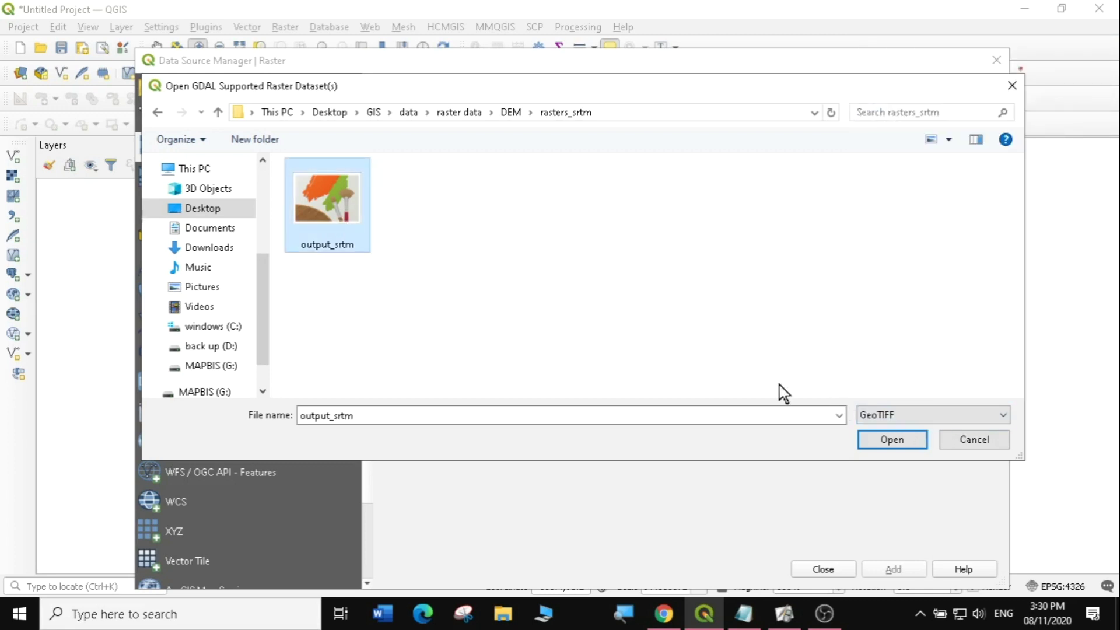
pyautogui.click(891, 442)
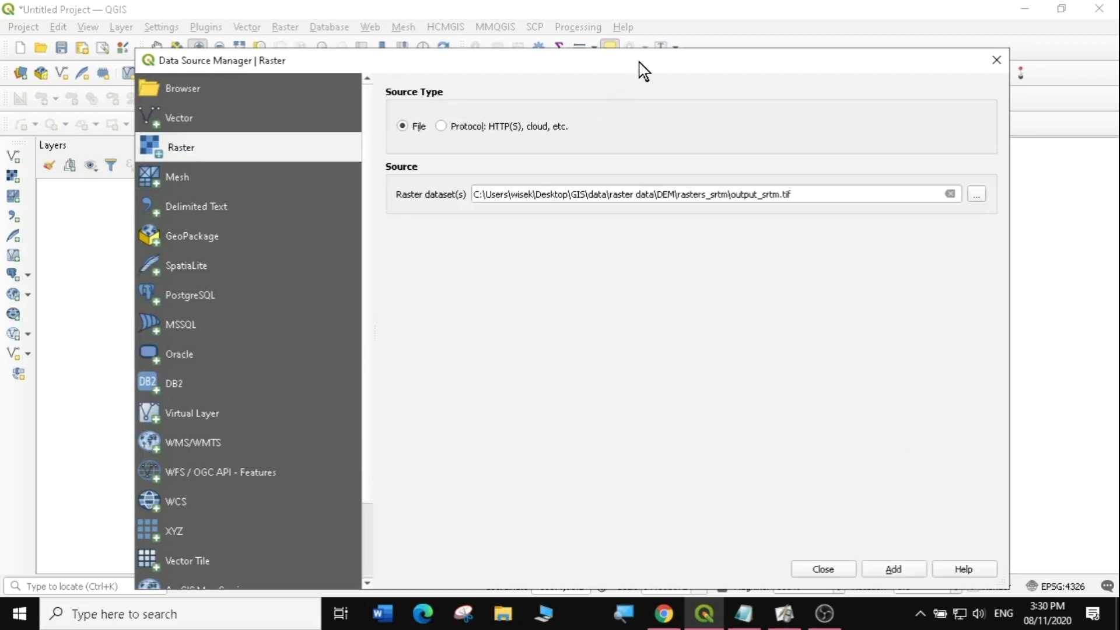
# Add output_srtm to the map and close the Data Source Manager
pyautogui.moveTo(639, 62); pyautogui.dragTo(633, 27)
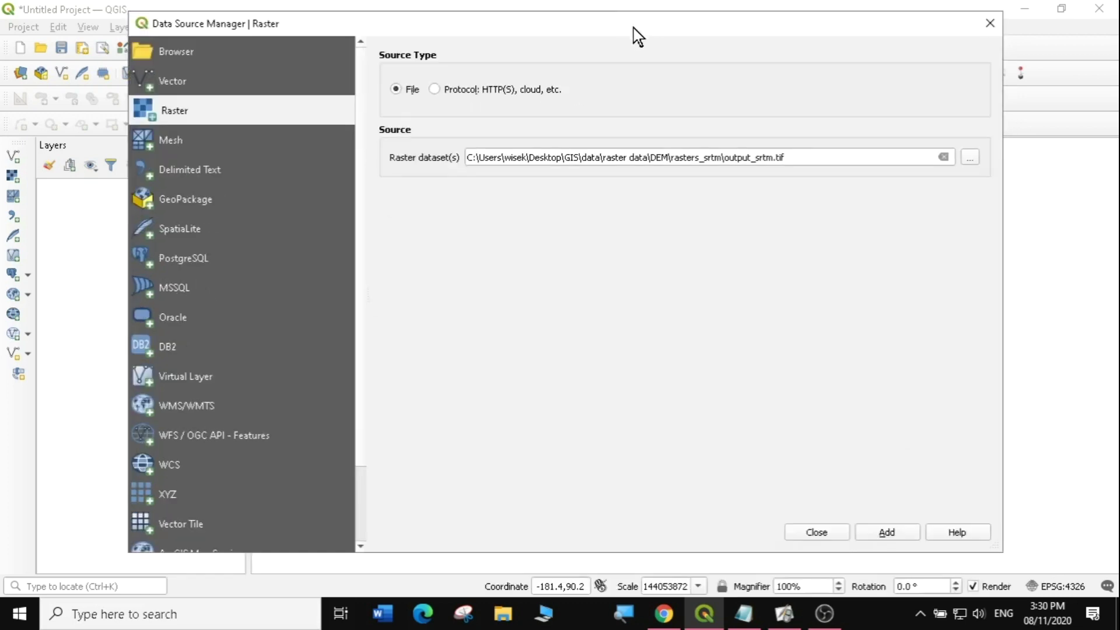
pyautogui.click(886, 531)
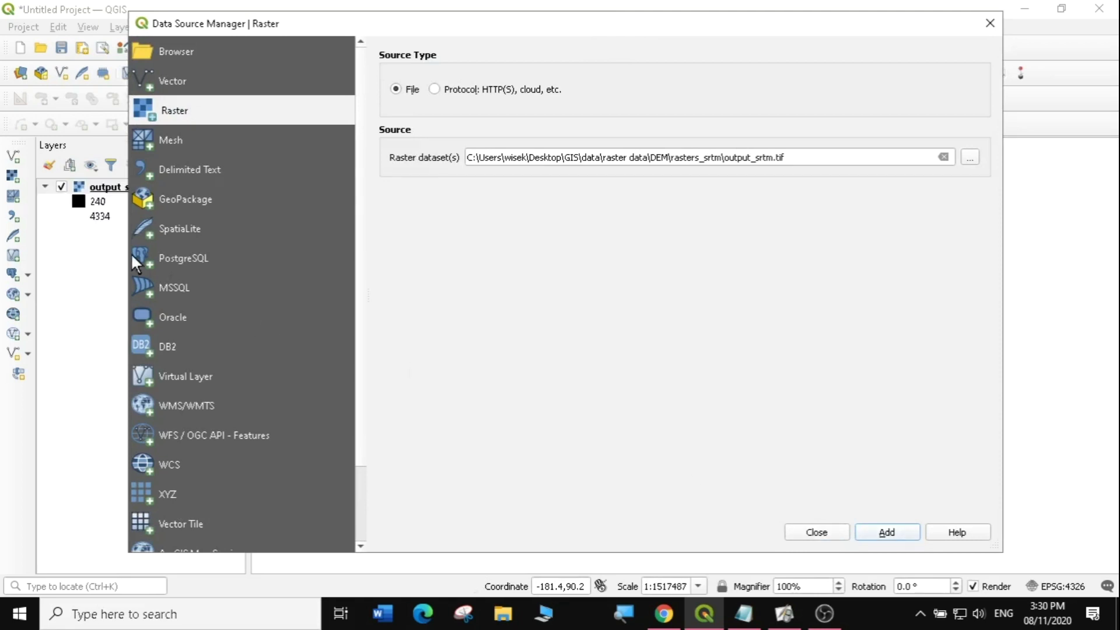
pyautogui.click(816, 532)
# Zoom in step by step on the terrain and river valleys of the elevation raster
pyautogui.moveTo(574, 243); pyautogui.dragTo(979, 534)
pyautogui.moveTo(483, 313); pyautogui.dragTo(837, 571)
pyautogui.moveTo(524, 249); pyautogui.dragTo(887, 509)
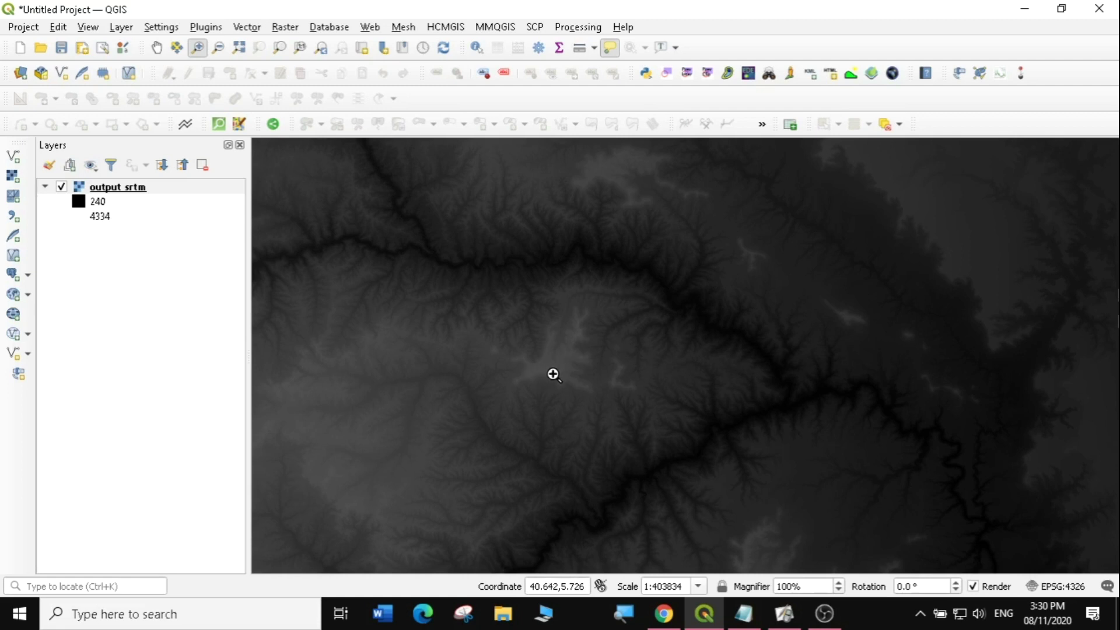
pyautogui.doubleClick(103, 201)
# Zoom to the output_srtm layer's full extent from the Layers panel
pyautogui.rightClick(120, 185)
pyautogui.click(150, 189)
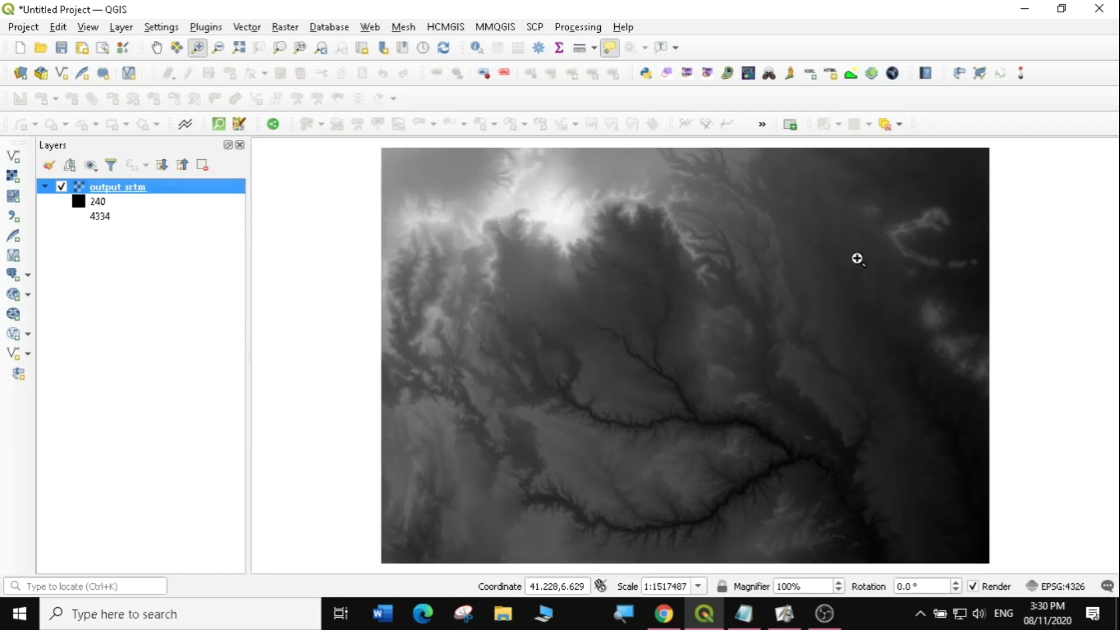